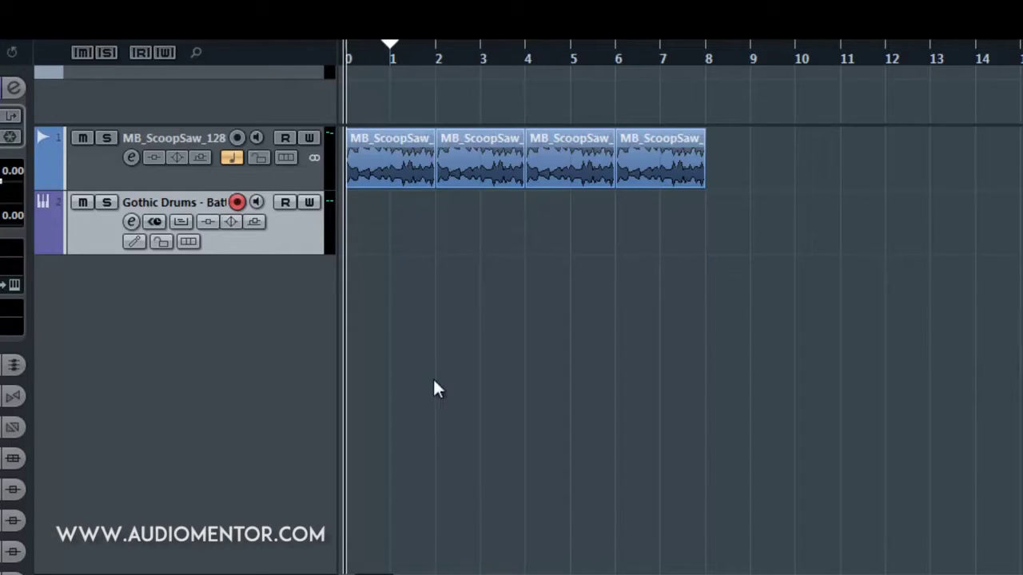
- Show the Transport panel and record-enable the MB_ScoopSaw_128 audio track
{"action": "key", "text": "F2"}
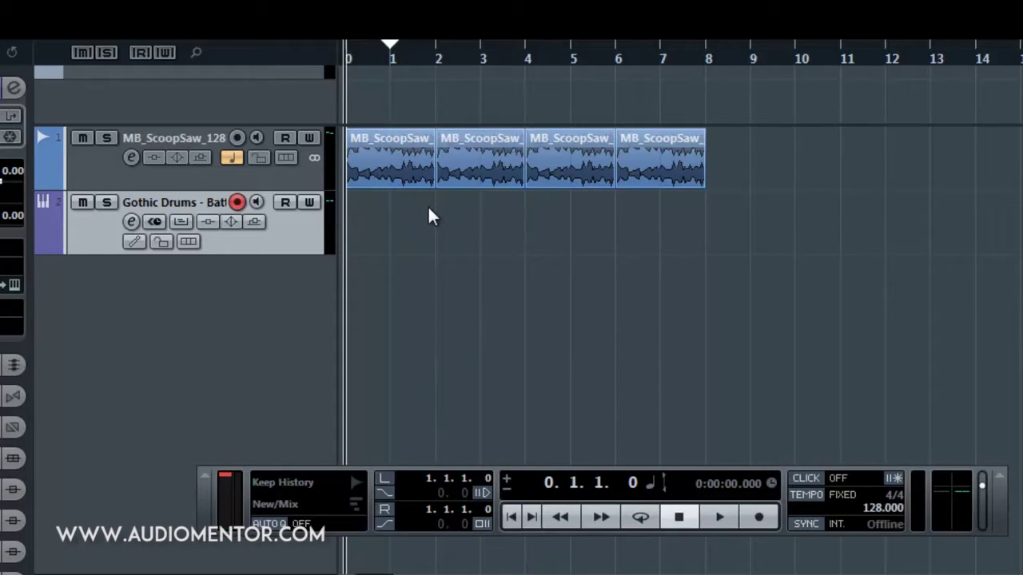
{"action": "left_click", "coordinate": [325, 184]}
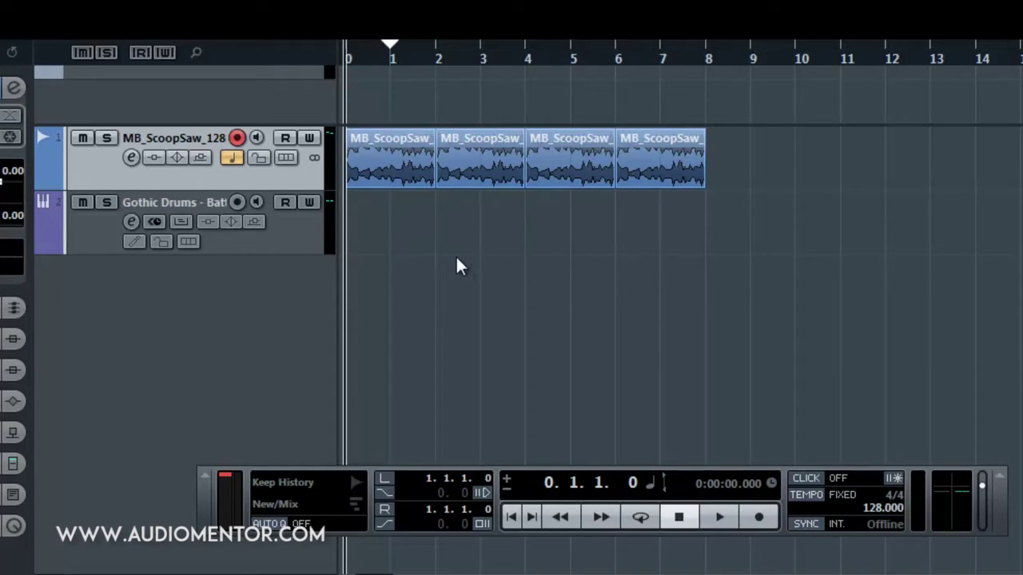
- Play the ScoopSaw loop through bar 8, stop it, and re-arm the Gothic Drums track
{"action": "key", "text": "space"}
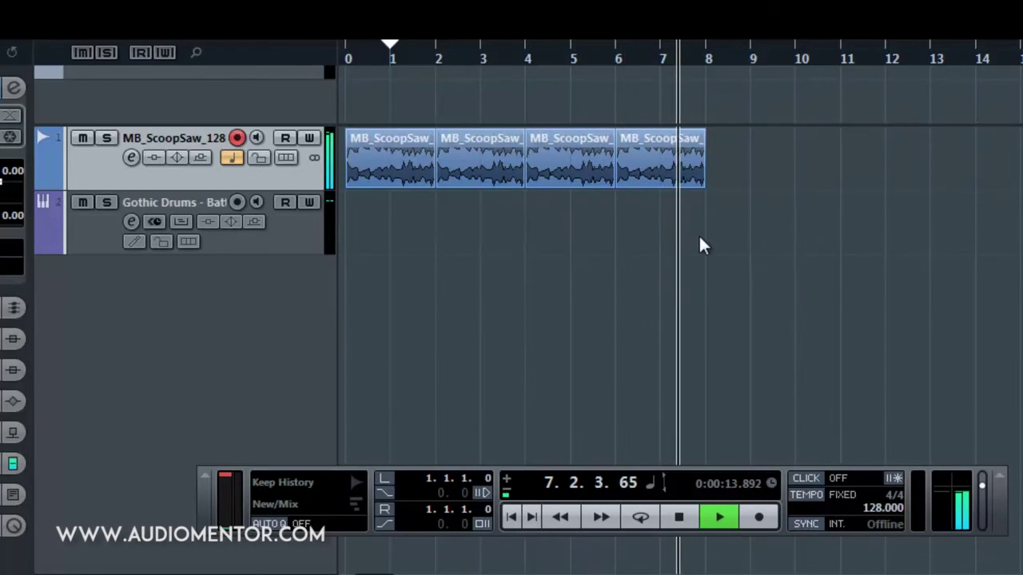
{"action": "key", "text": "space"}
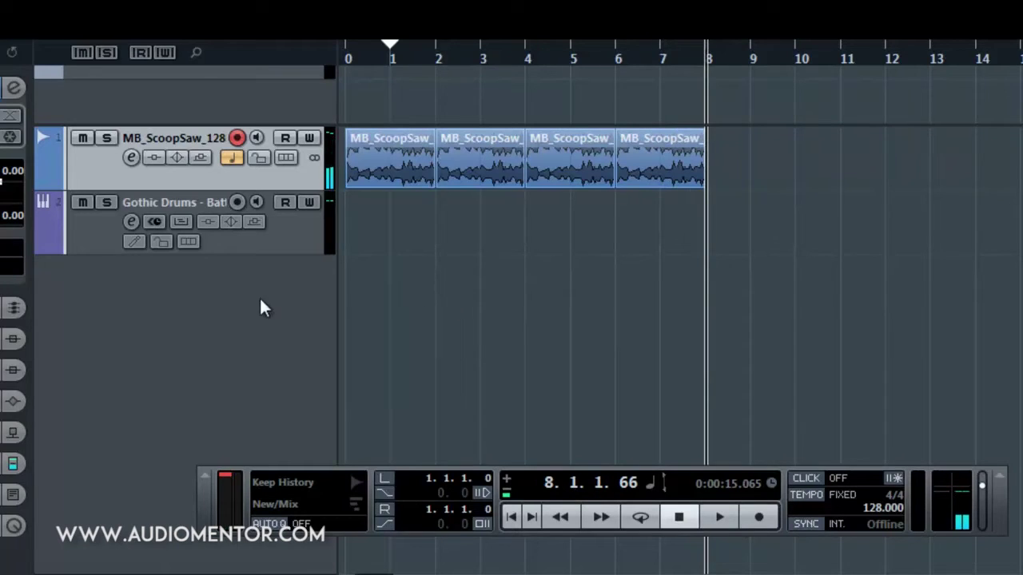
{"action": "left_click", "coordinate": [299, 237]}
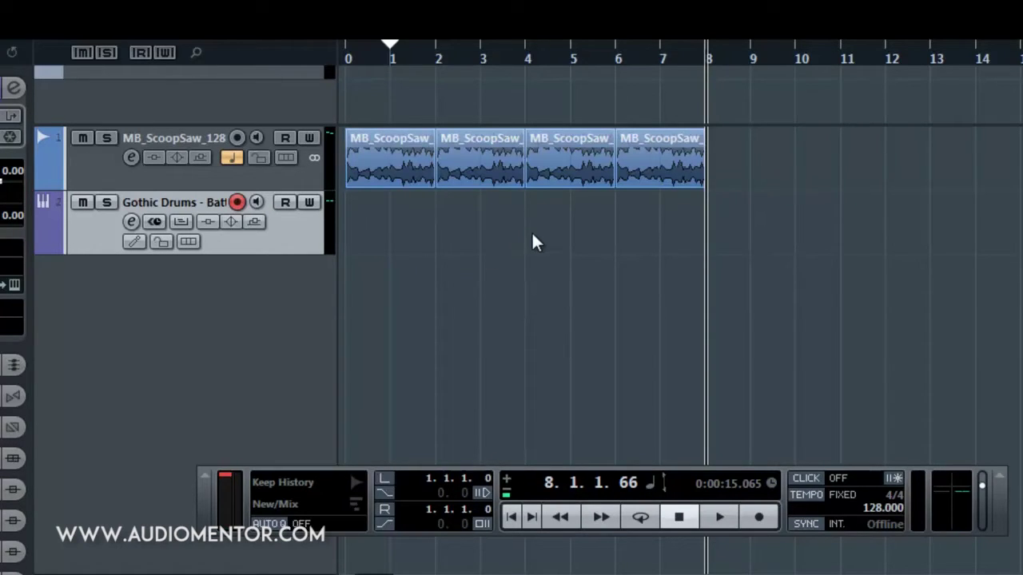
- With the Draw tool, draw parts spanning bars 4–8 and 2–4 on Gothic Drums and glue them
{"action": "key", "text": "8"}
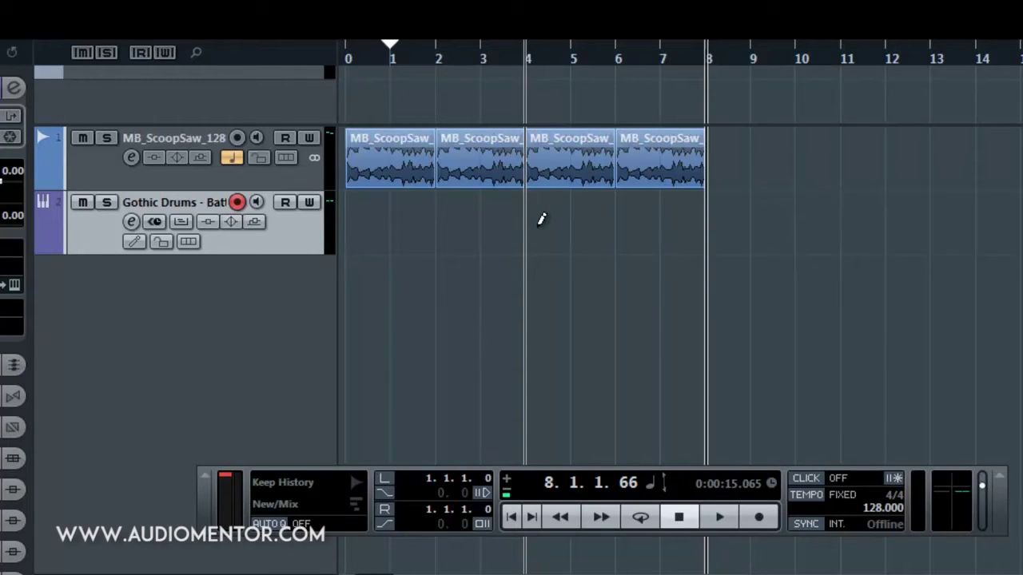
{"action": "left_click_drag", "start_coordinate": [540, 219], "coordinate": [705, 219]}
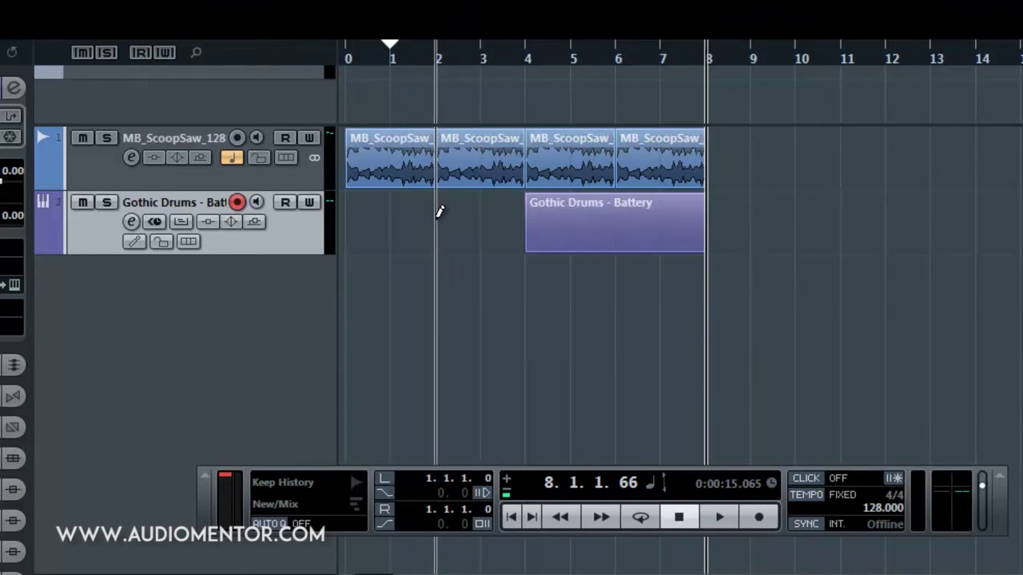
{"action": "left_click_drag", "start_coordinate": [439, 210], "coordinate": [536, 226]}
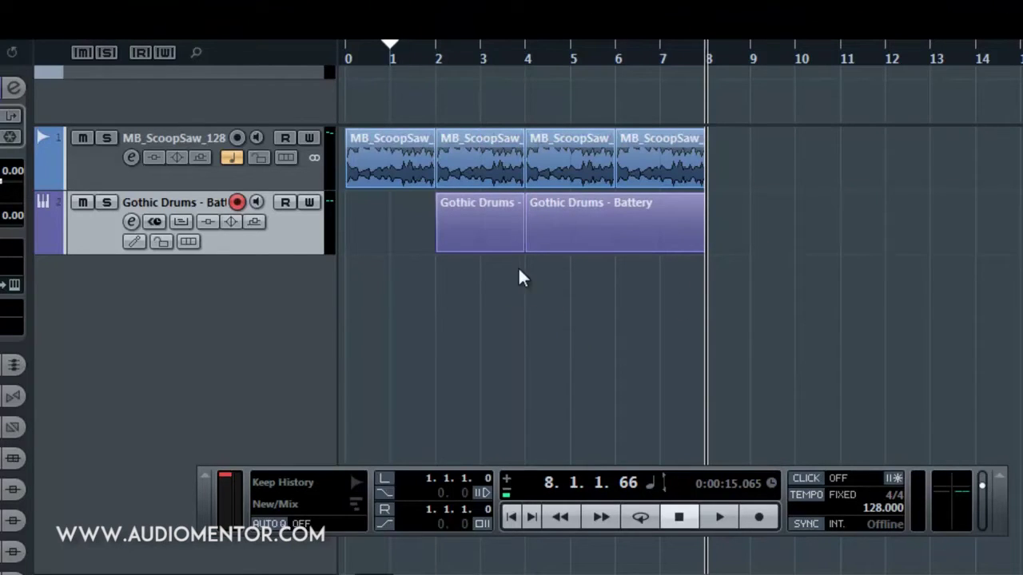
{"action": "left_click", "coordinate": [527, 231]}
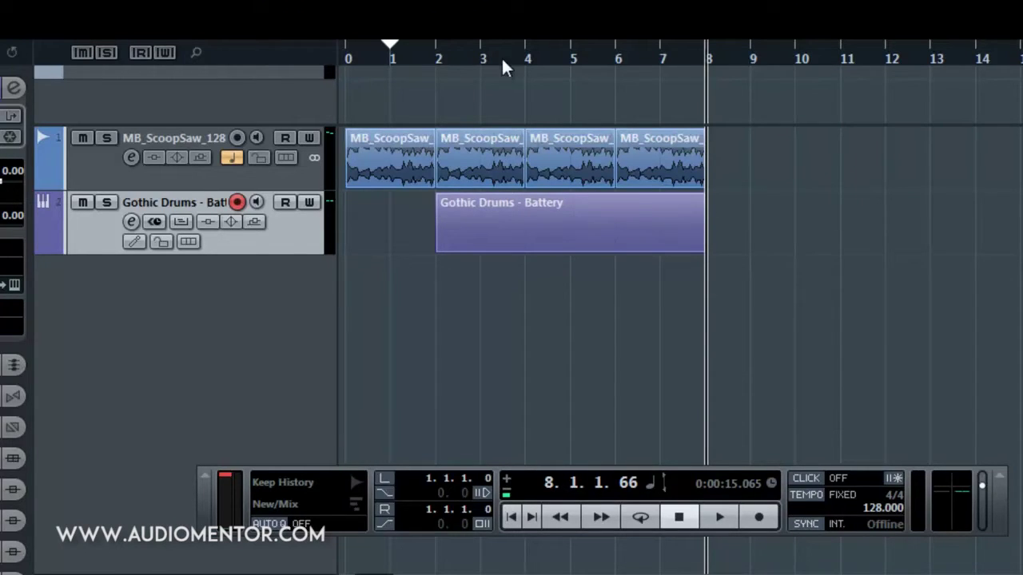
- Place the playback cursor between bars 3 and 4 and select the Gothic Drums - Battery part
{"action": "left_click", "coordinate": [528, 61]}
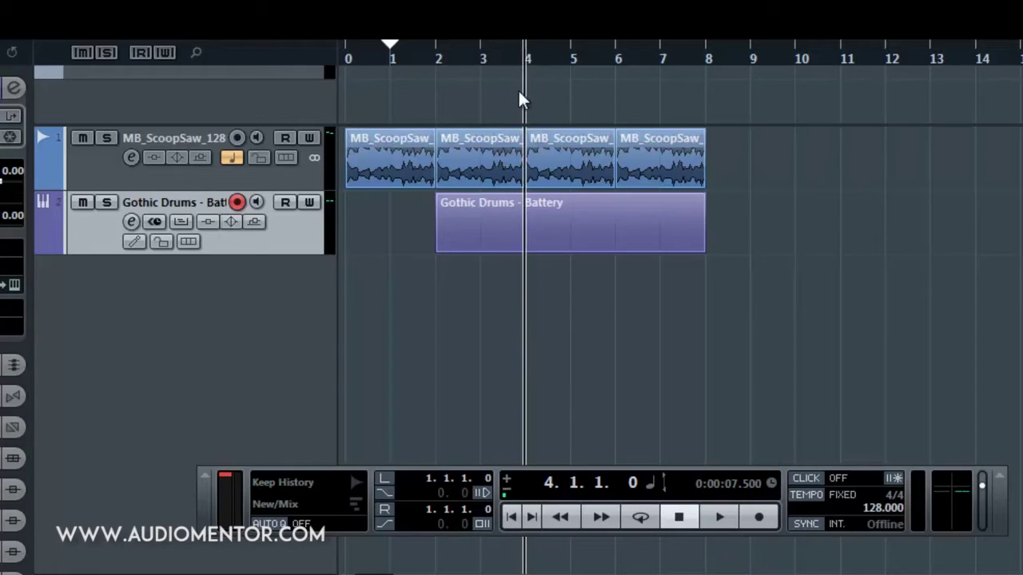
{"action": "left_click", "coordinate": [482, 61]}
{"action": "left_click", "coordinate": [529, 61]}
{"action": "left_click", "coordinate": [480, 57]}
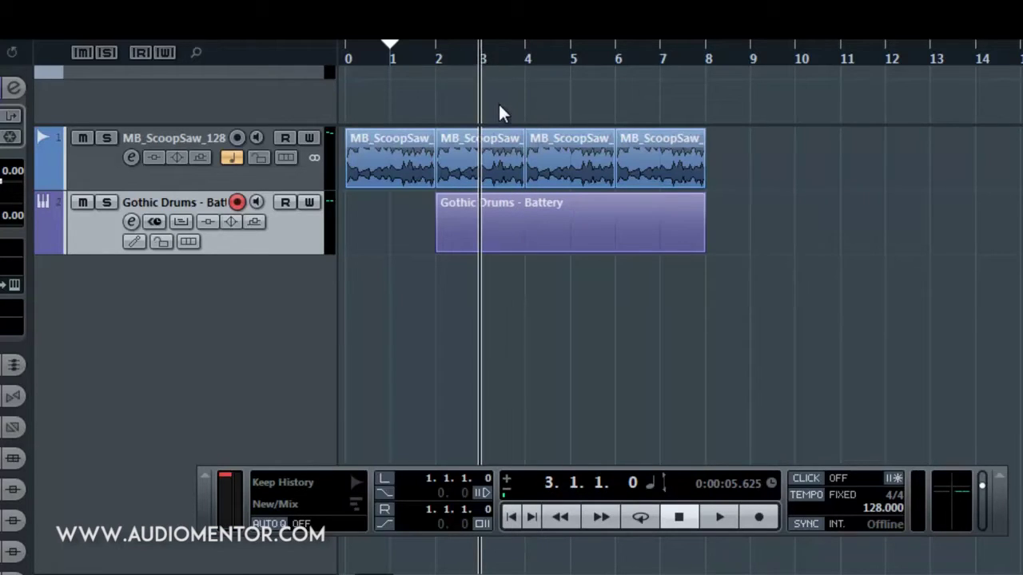
{"action": "left_click", "coordinate": [499, 207]}
- Open the drum part in the Key Editor, hide the Transport, and zoom to frame the part
{"action": "double_click", "coordinate": [511, 244]}
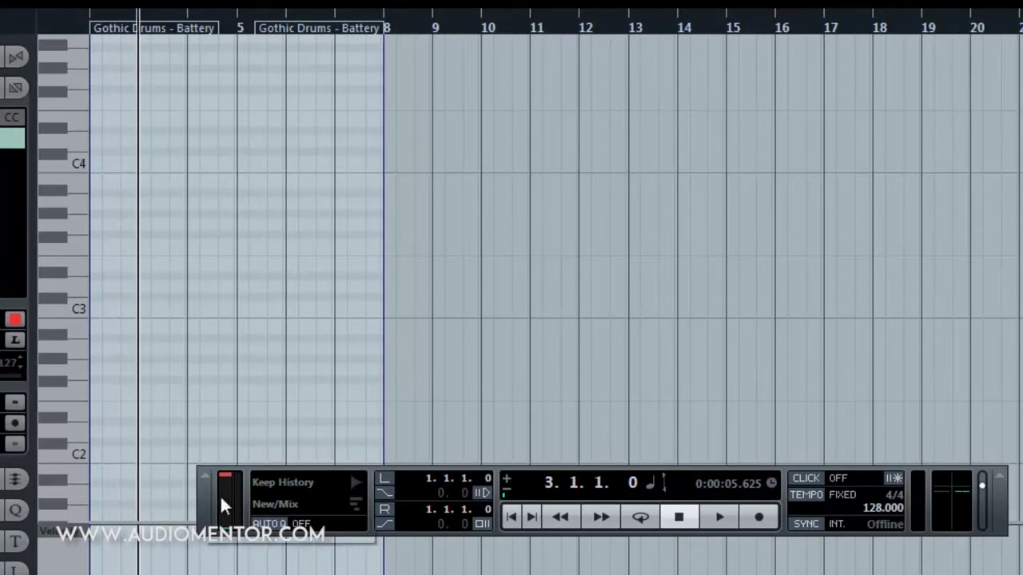
{"action": "key", "text": "F2"}
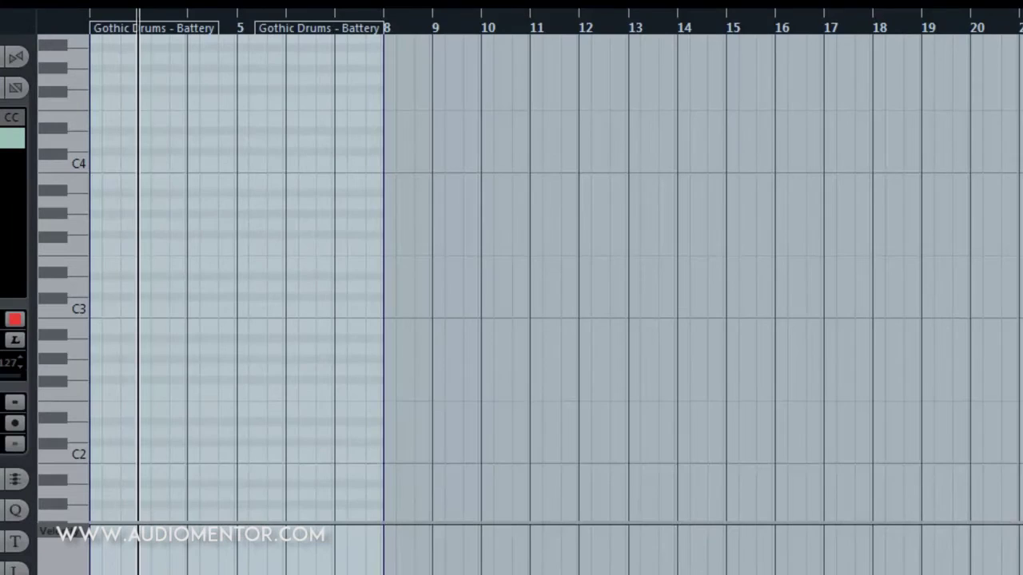
{"action": "key", "text": "h"}
{"action": "key", "text": "h"}
{"action": "key", "text": "g"}
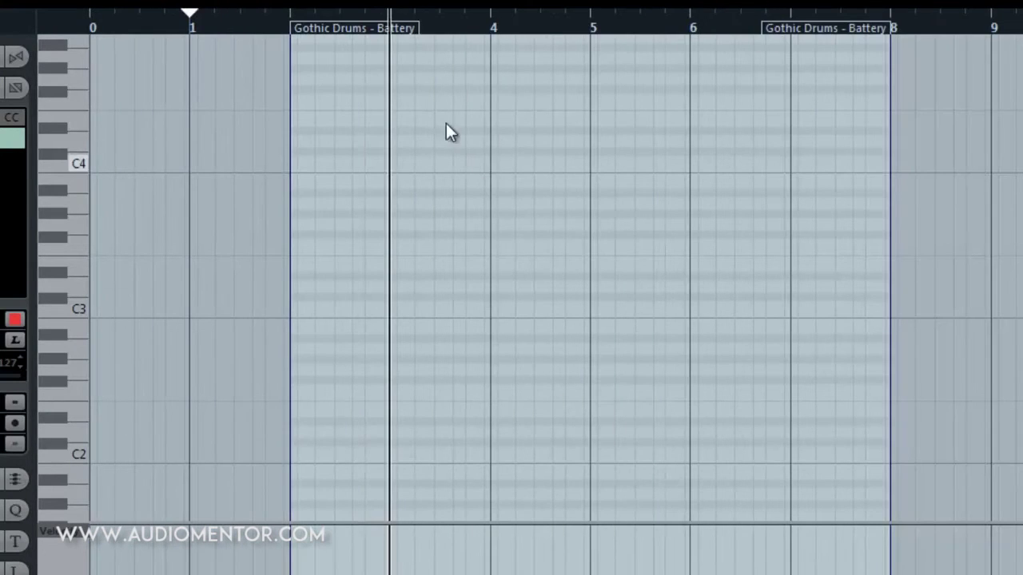
- Move the playback cursor to the part start around bar 3 and play the part
{"action": "left_click", "coordinate": [491, 27]}
{"action": "left_click", "coordinate": [285, 21]}
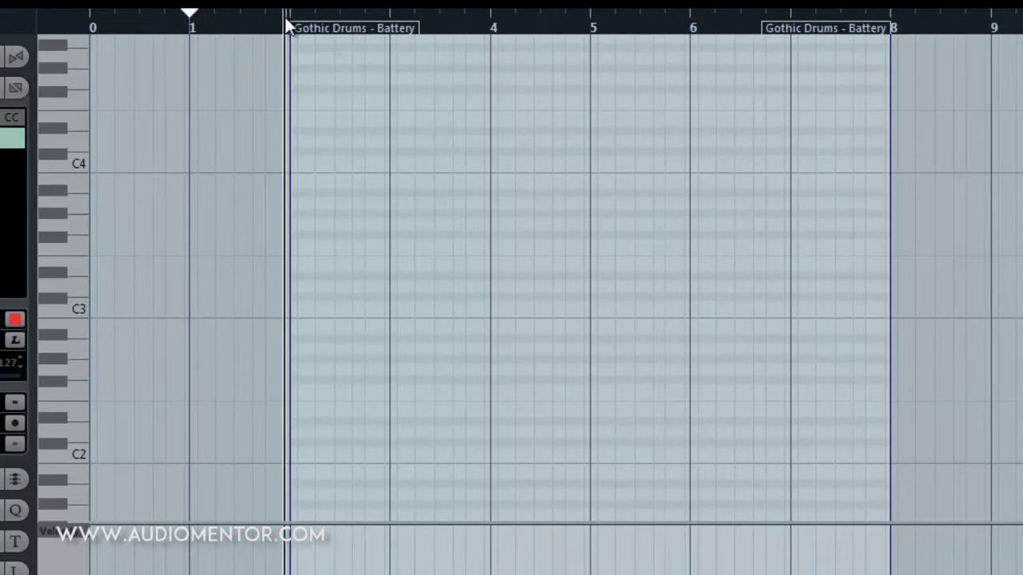
{"action": "left_click", "coordinate": [391, 24]}
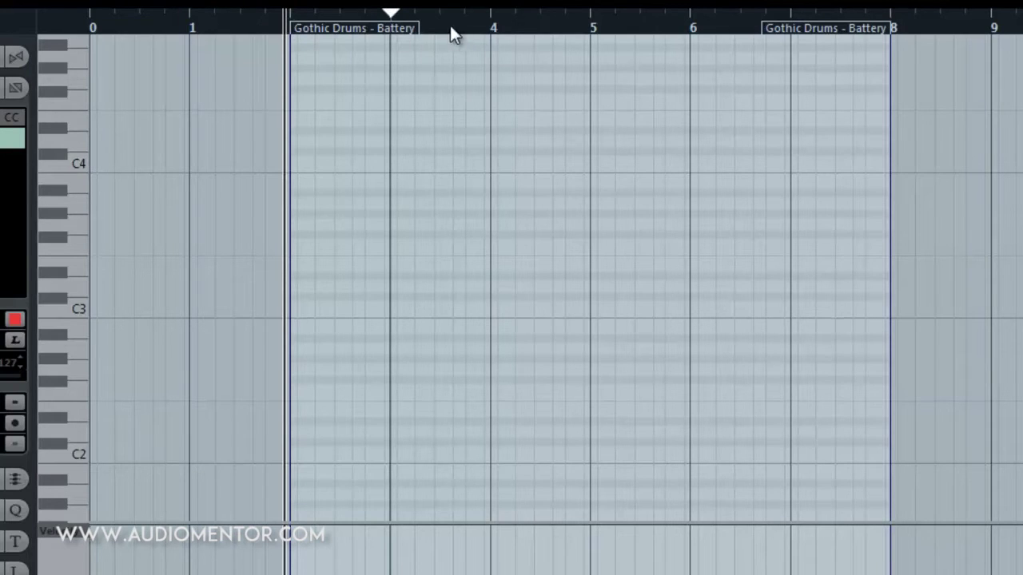
{"action": "key", "text": "space"}
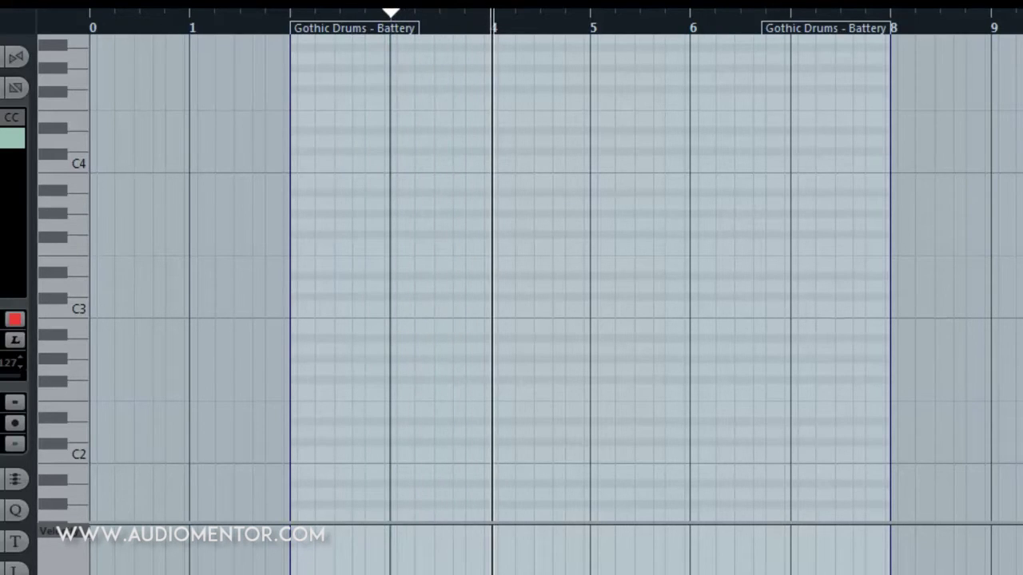
- Zoom in on bars 3 to 5 and place the playback cursor at bar 3
{"action": "key", "text": "h"}
{"action": "key", "text": "h"}
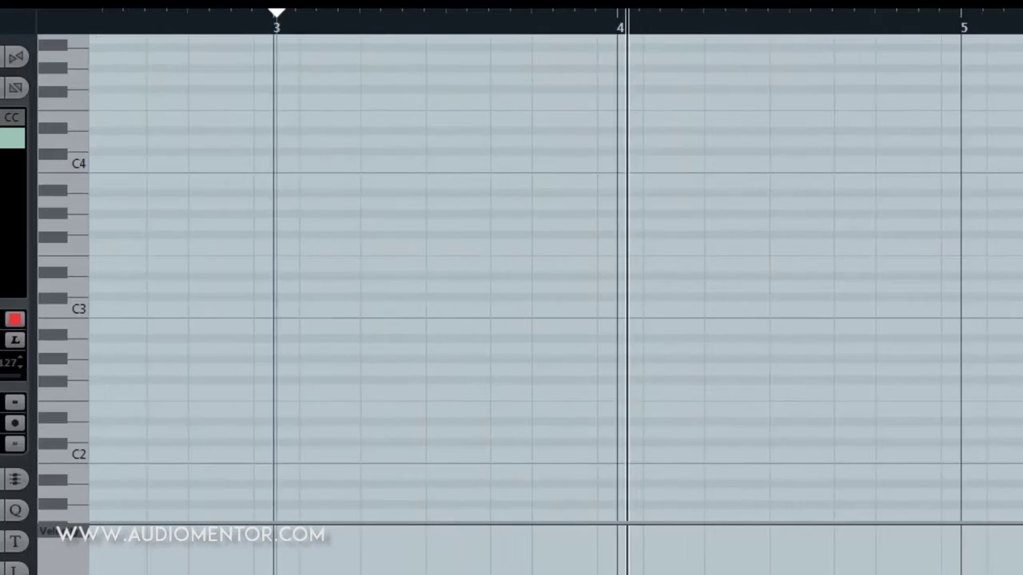
{"action": "key", "text": "g"}
{"action": "key", "text": "g"}
{"action": "key", "text": "h"}
{"action": "key", "text": "h"}
{"action": "left_click", "coordinate": [270, 22]}
{"action": "left_click", "coordinate": [276, 30]}
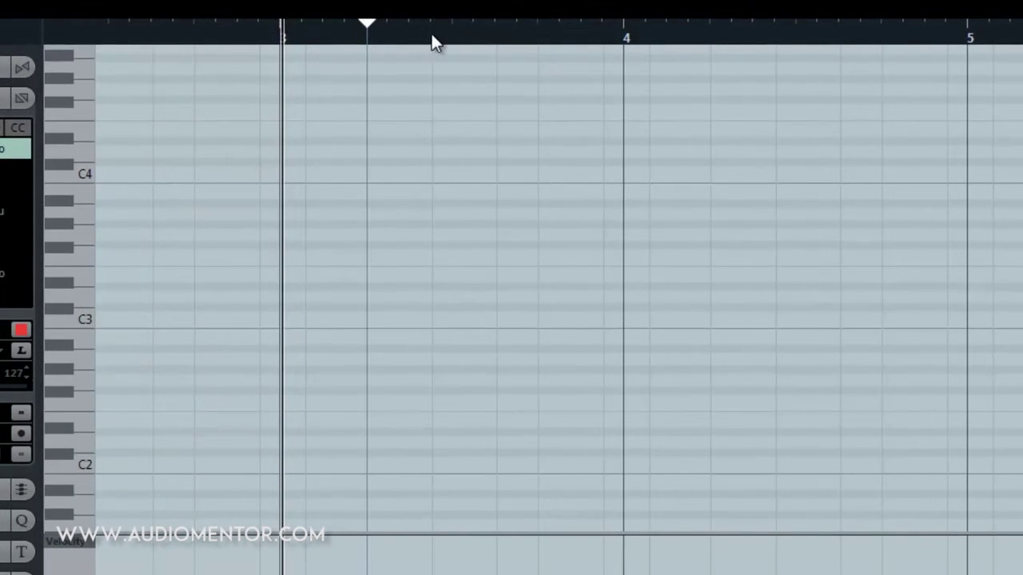
{"action": "left_click", "coordinate": [432, 35]}
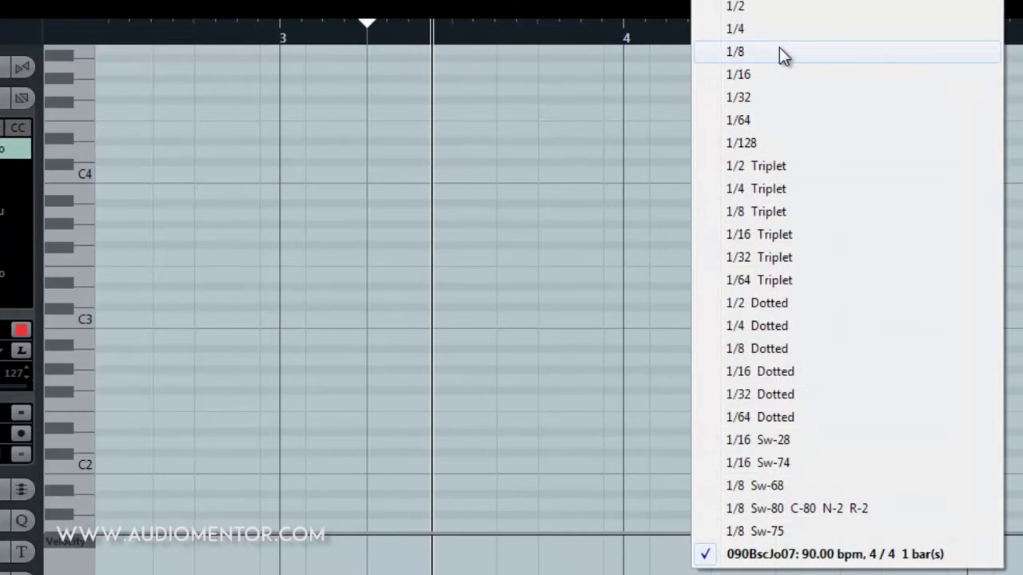
- Set the quantize grid to 1/8, then refine it to 1/16
{"action": "left_click", "coordinate": [779, 50]}
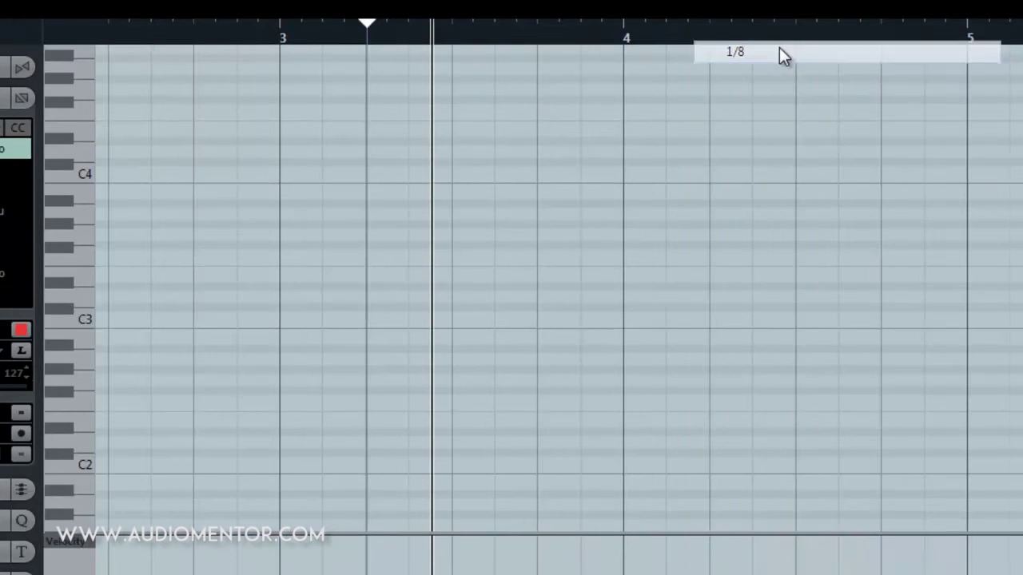
{"action": "left_click", "coordinate": [280, 30]}
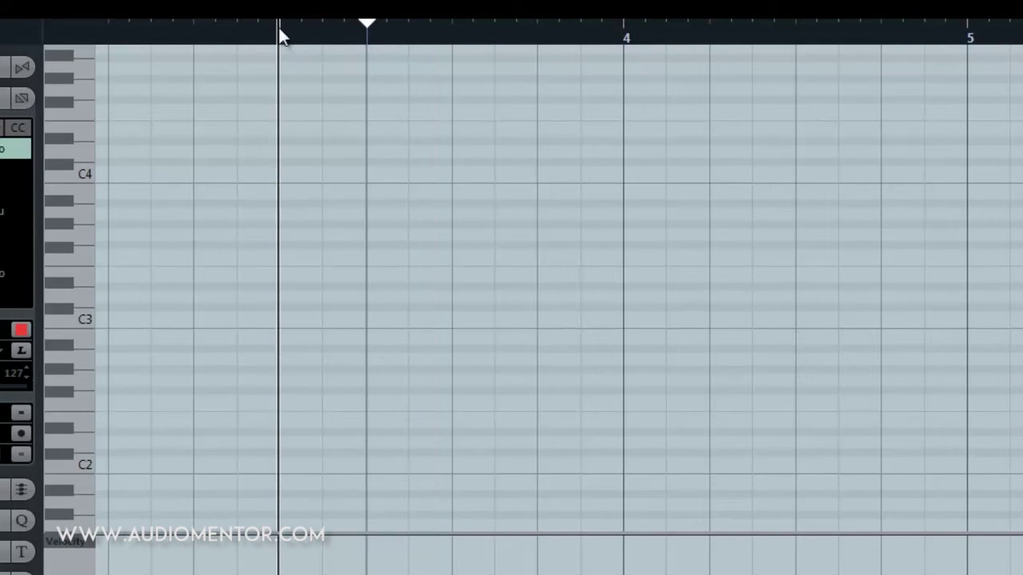
{"action": "left_click", "coordinate": [368, 39]}
{"action": "left_click", "coordinate": [451, 37]}
{"action": "left_click", "coordinate": [536, 32]}
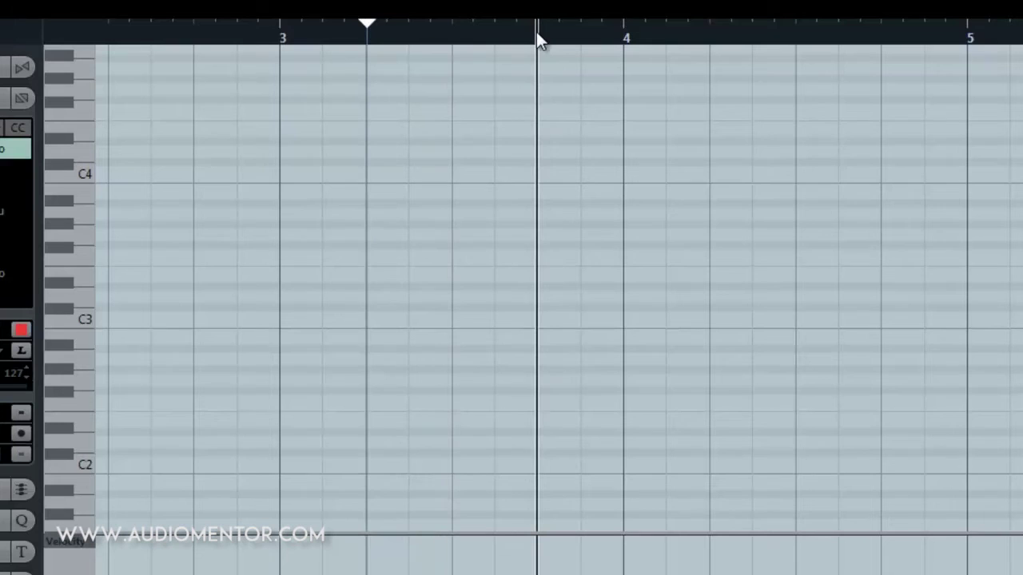
{"action": "left_click", "coordinate": [750, 4]}
{"action": "left_click", "coordinate": [751, 71]}
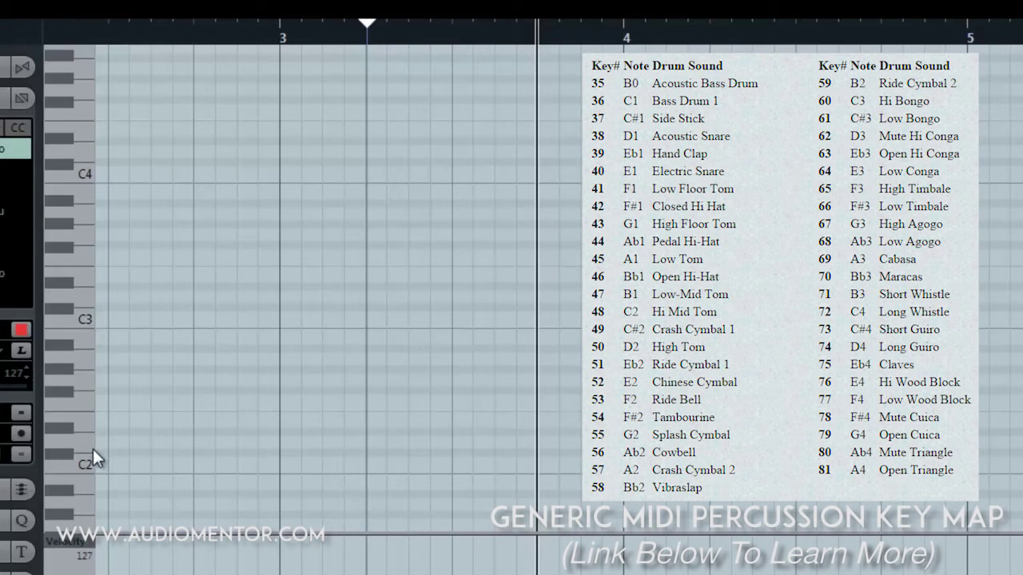
{"action": "scroll", "coordinate": [91, 459], "scroll_direction": "down", "scroll_amount": 4}
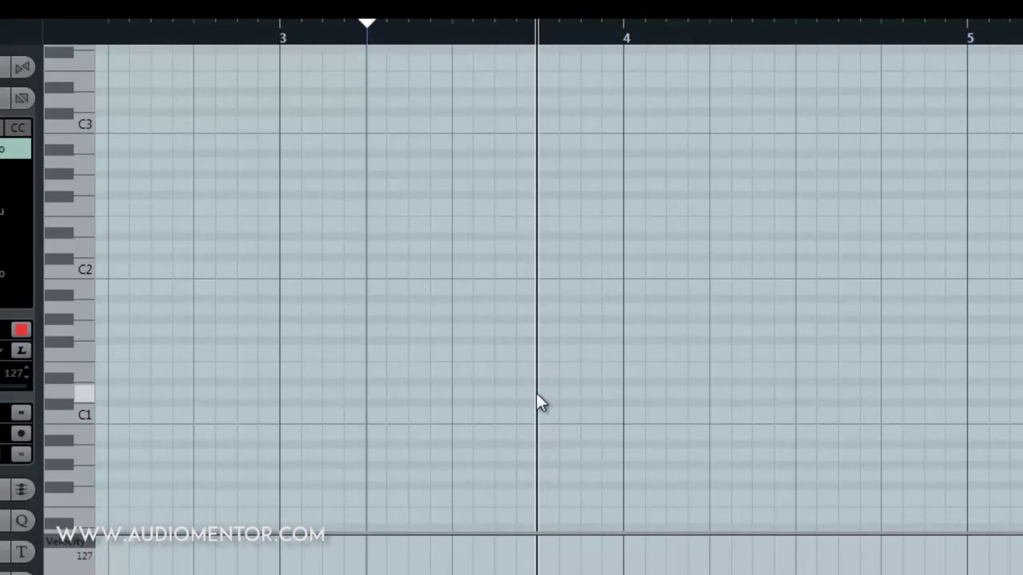
- Toggle between the Draw and Object Selection tools in the Key Editor
{"action": "key", "text": "8"}
{"action": "key", "text": "1"}
{"action": "key", "text": "8"}
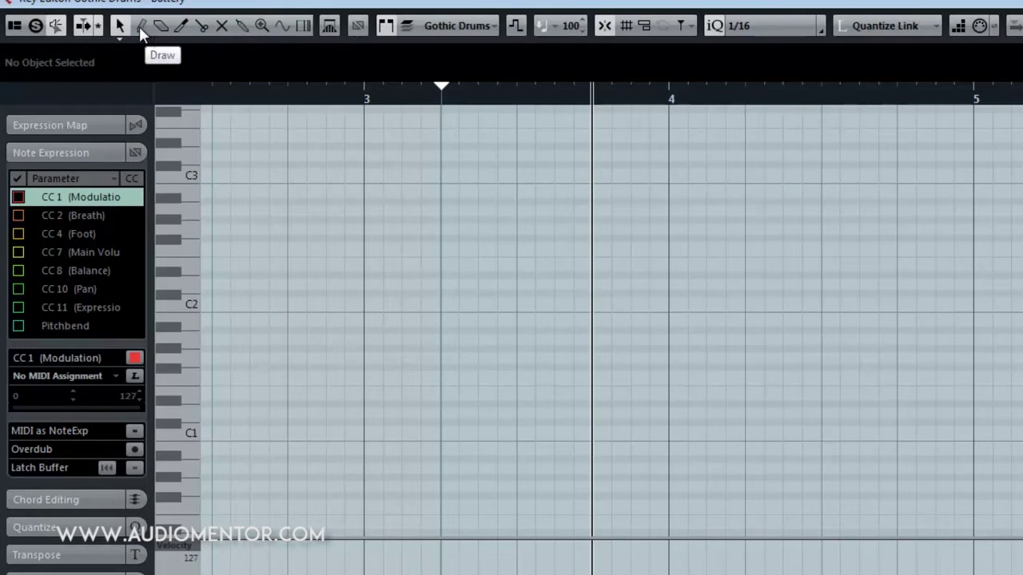
{"action": "left_click", "coordinate": [139, 26]}
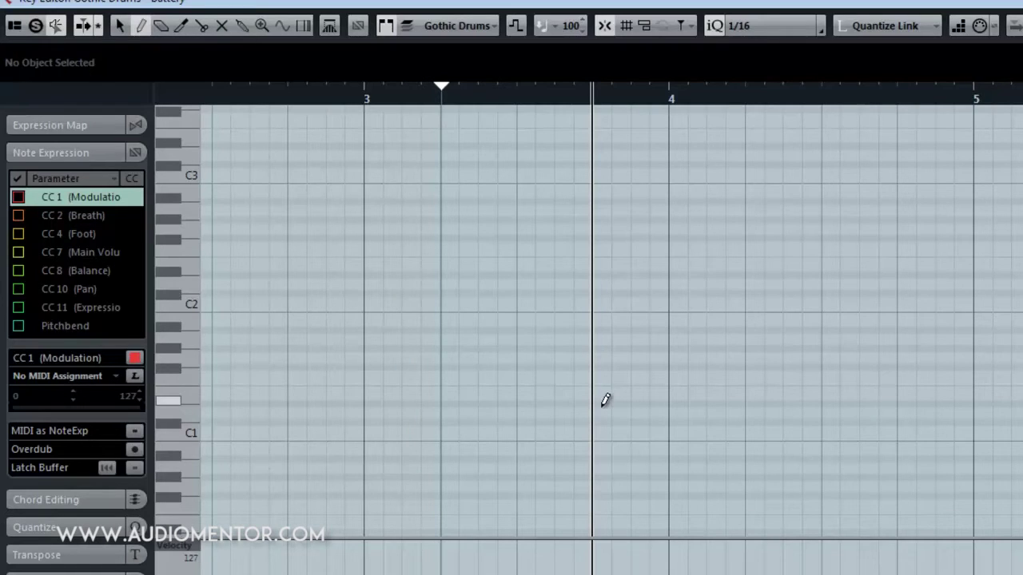
{"action": "key", "text": "1"}
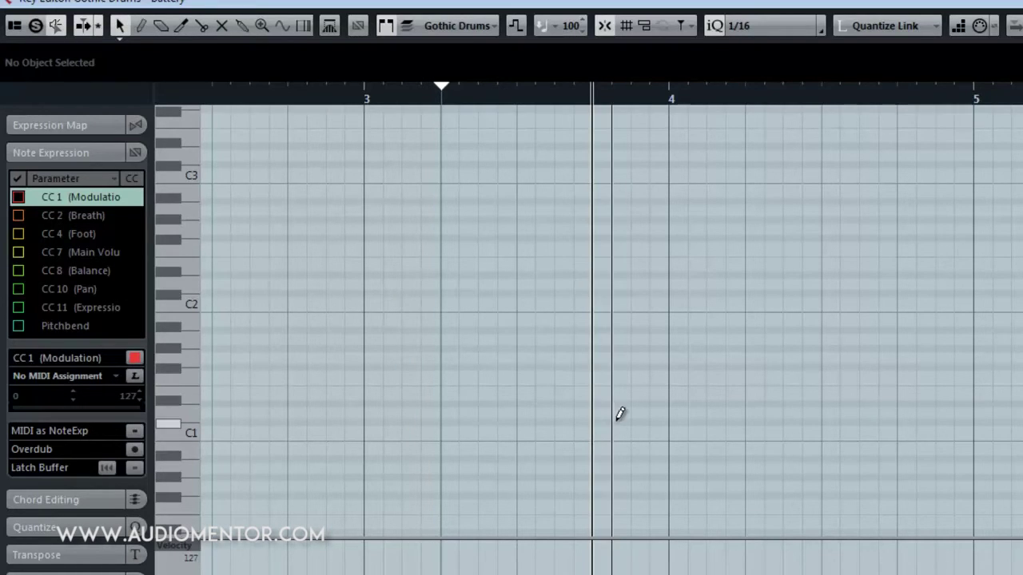
- Draw the C#1/D1 snare lead-in notes before bar 4 and play back from bar 3
{"action": "left_click", "coordinate": [617, 420]}
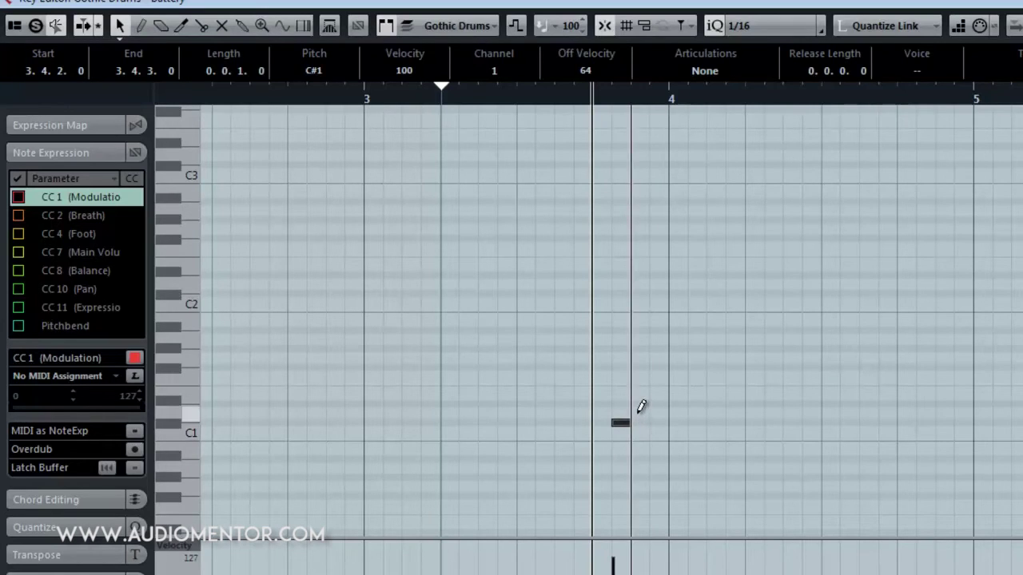
{"action": "left_click", "coordinate": [641, 423]}
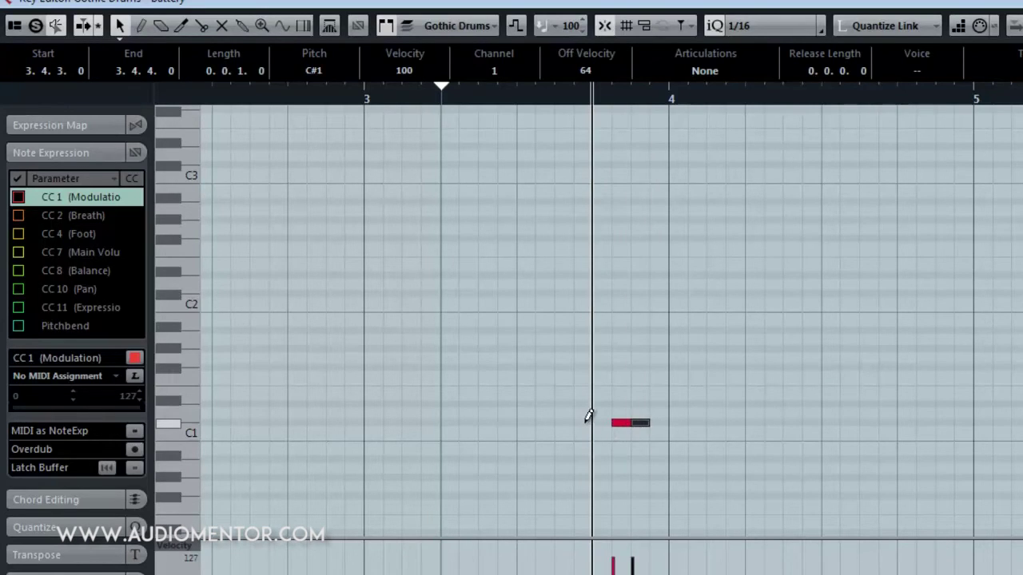
{"action": "left_click", "coordinate": [563, 424]}
{"action": "key", "text": "Up"}
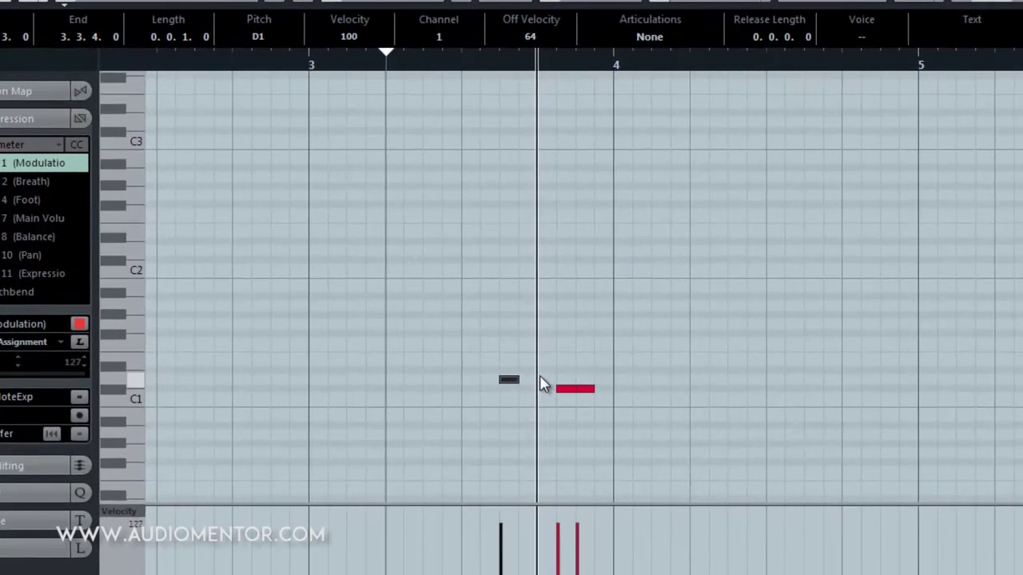
{"action": "left_click", "coordinate": [543, 380]}
{"action": "left_click_drag", "start_coordinate": [564, 389], "coordinate": [593, 398]}
{"action": "left_click", "coordinate": [601, 411]}
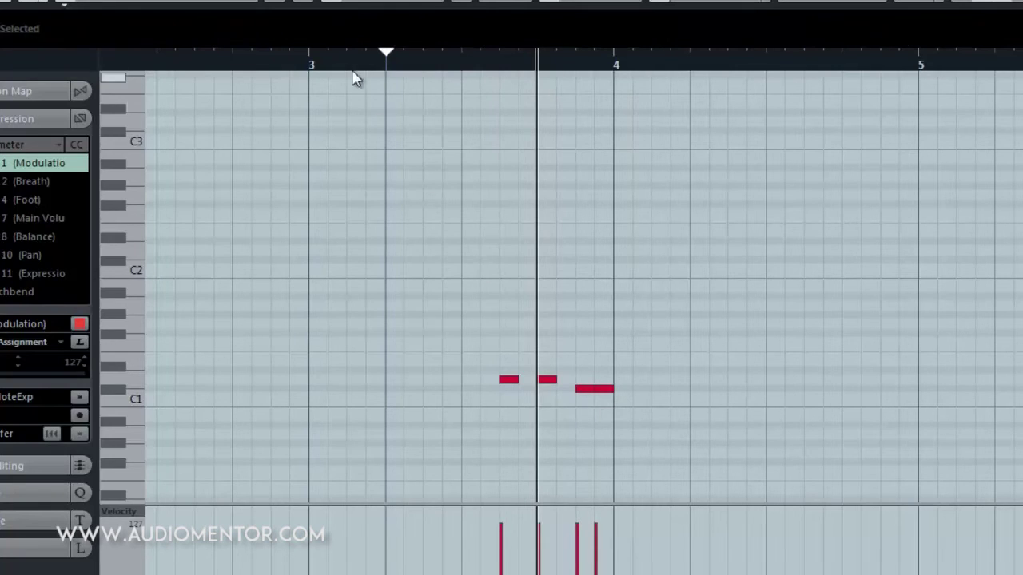
{"action": "left_click", "coordinate": [309, 64]}
{"action": "key", "text": "space"}
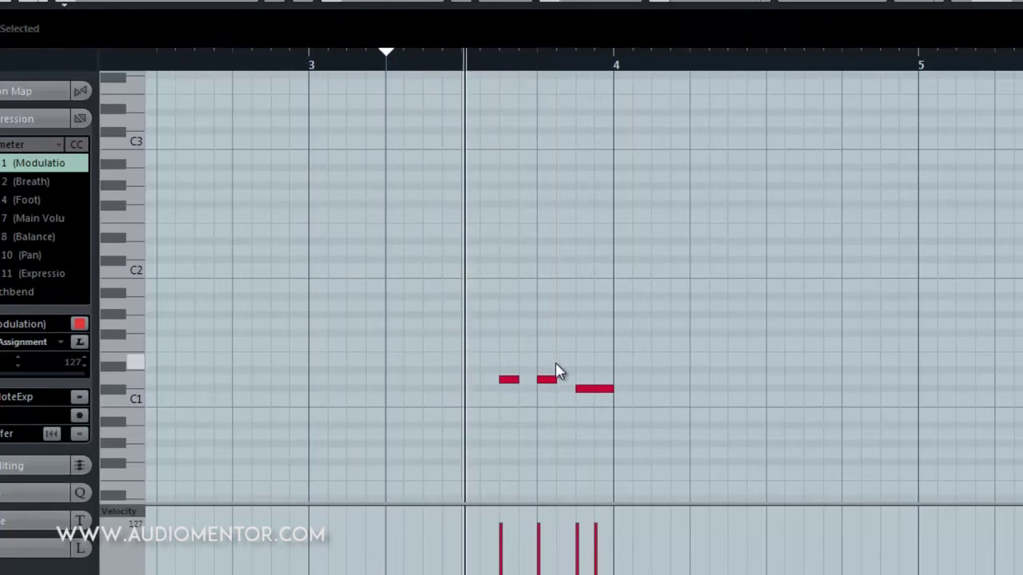
- Add C1 kick notes on beats 1, 2, 3 and 4 of bar 4
{"action": "left_click", "coordinate": [622, 394]}
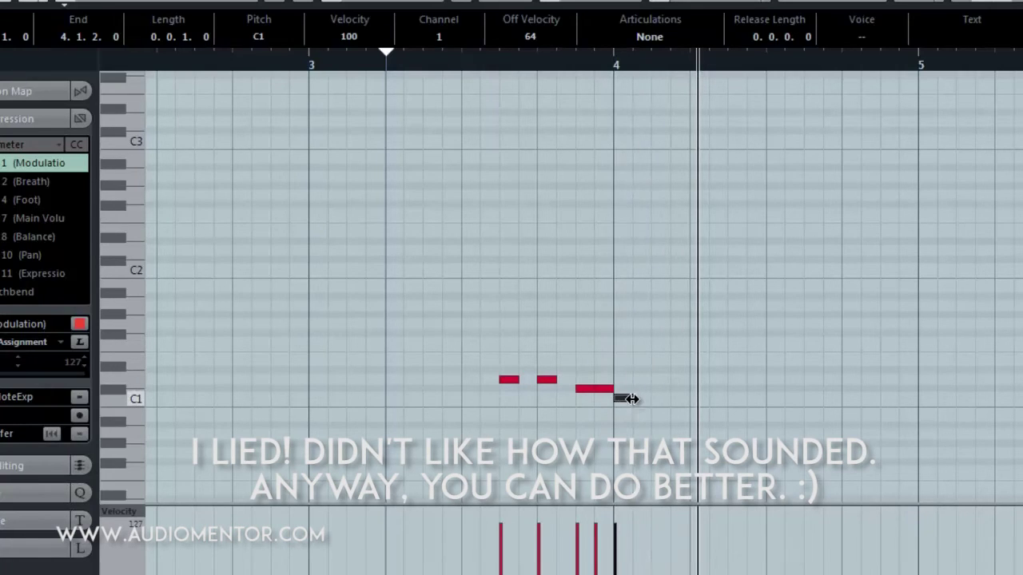
{"action": "left_click_drag", "start_coordinate": [621, 397], "coordinate": [623, 415]}
{"action": "key", "text": "Up"}
{"action": "left_click", "coordinate": [696, 397]}
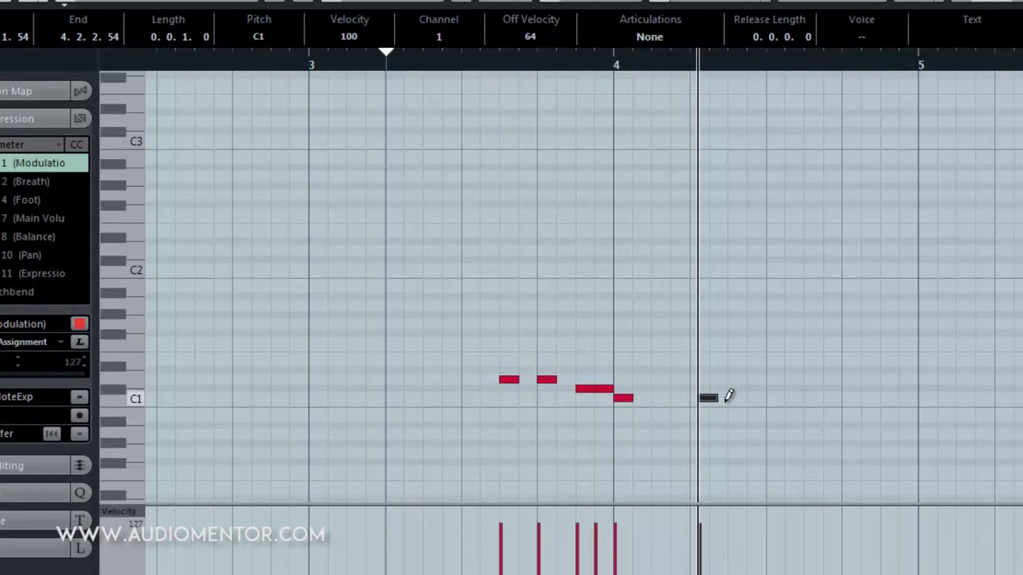
{"action": "left_click", "coordinate": [769, 398]}
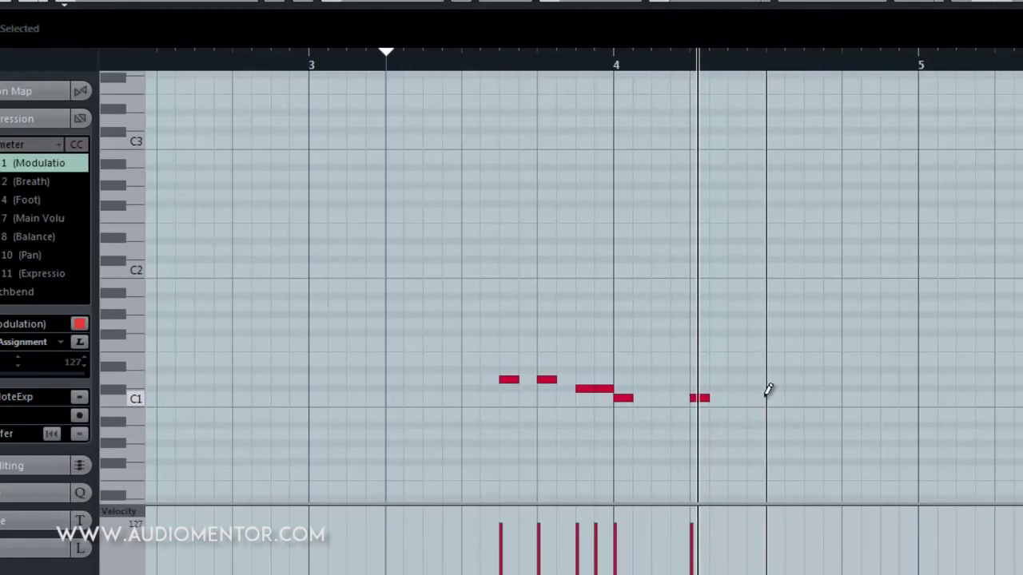
{"action": "left_click", "coordinate": [847, 397]}
- Check the new kick notes by selecting them, then add a D1 snare on beat 2 of bar 4
{"action": "key", "text": "1"}
{"action": "left_click_drag", "start_coordinate": [907, 424], "coordinate": [614, 365]}
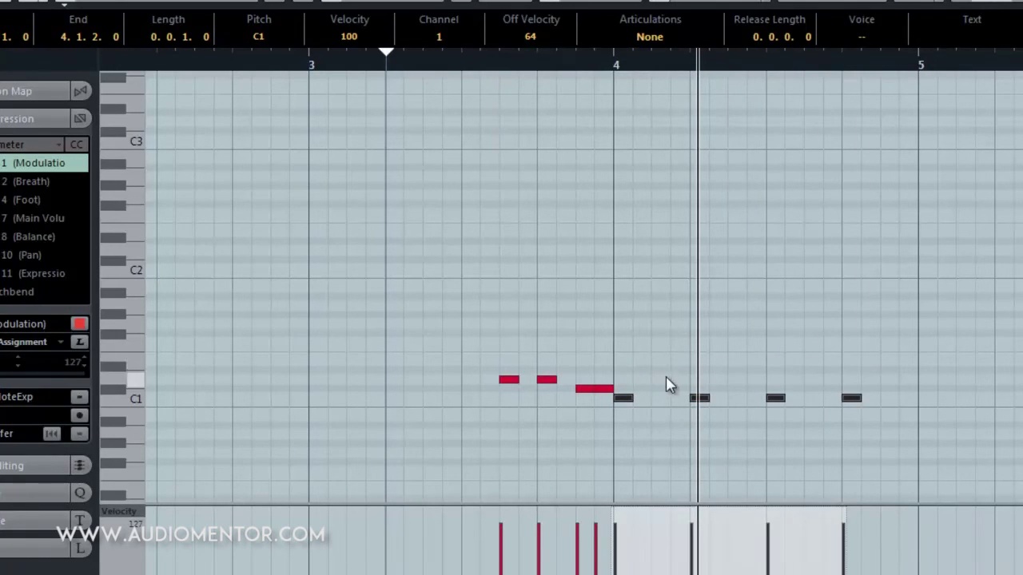
{"action": "left_click", "coordinate": [648, 397]}
{"action": "left_click", "coordinate": [626, 397]}
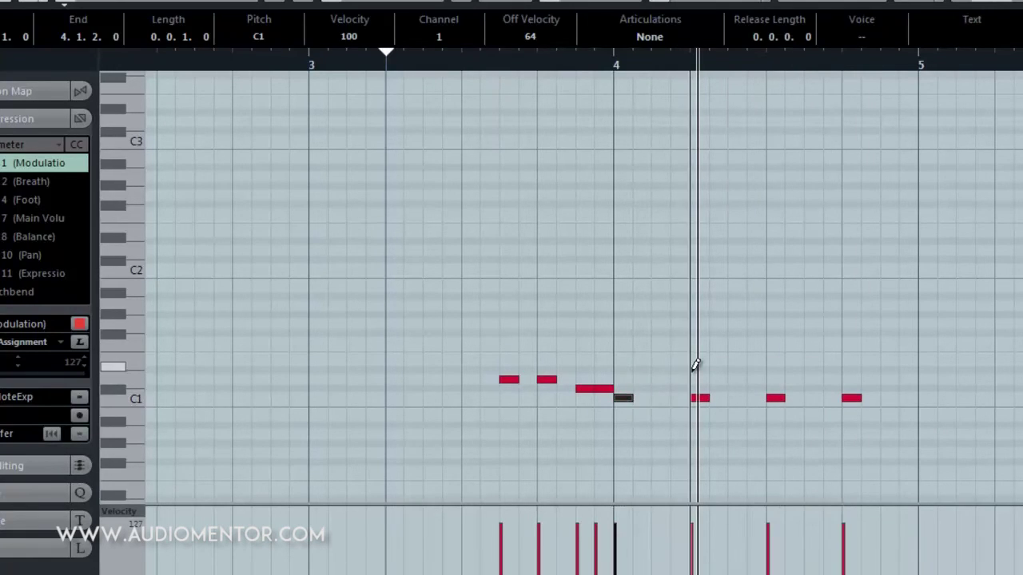
{"action": "left_click", "coordinate": [700, 379]}
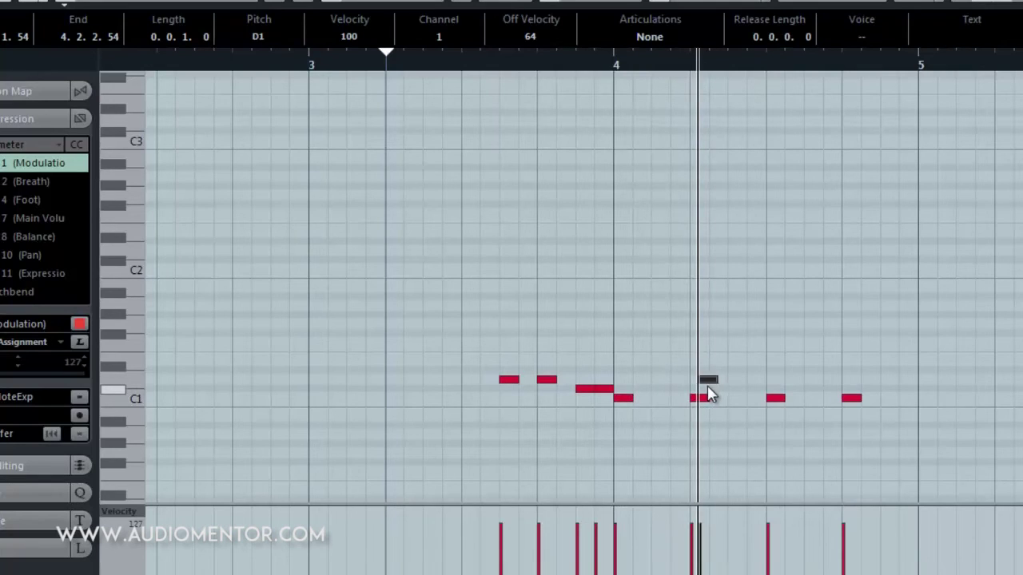
- Add a D1 snare on beat 4, plus F#1 and G#1 hi-hats across beats 1–2 of bar 4
{"action": "left_click", "coordinate": [815, 406]}
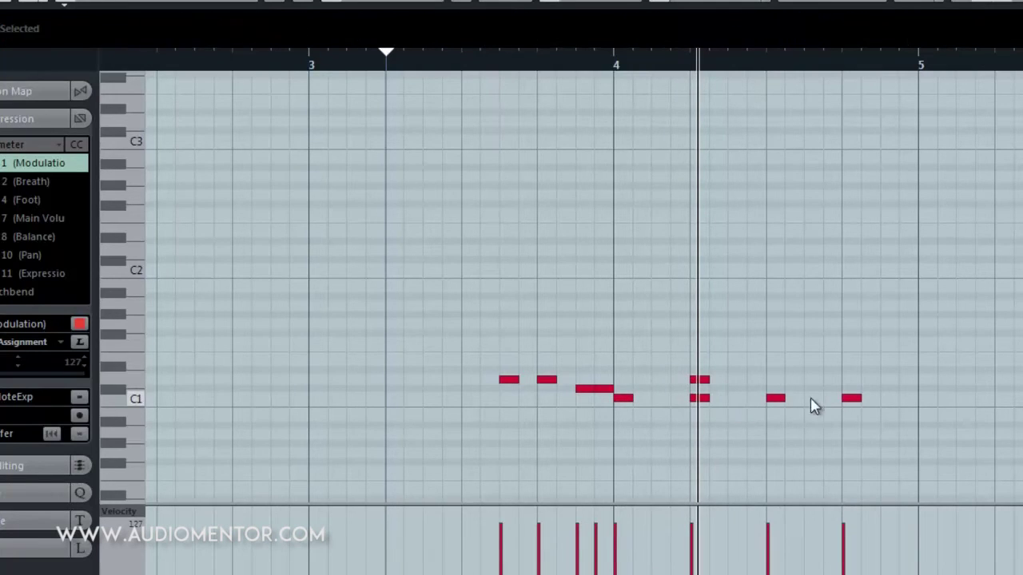
{"action": "left_click", "coordinate": [851, 379]}
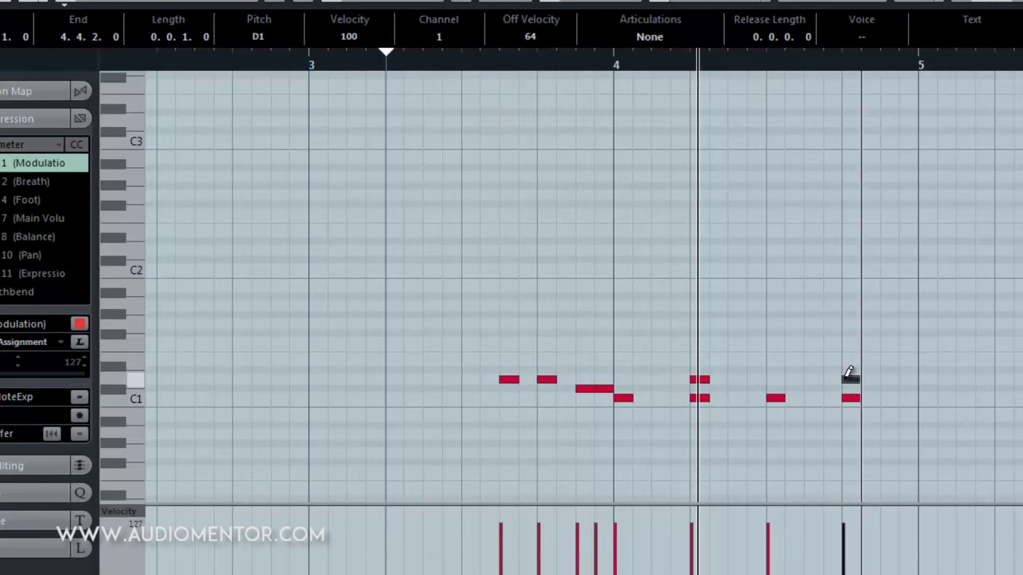
{"action": "left_click", "coordinate": [619, 334]}
{"action": "left_click", "coordinate": [641, 315]}
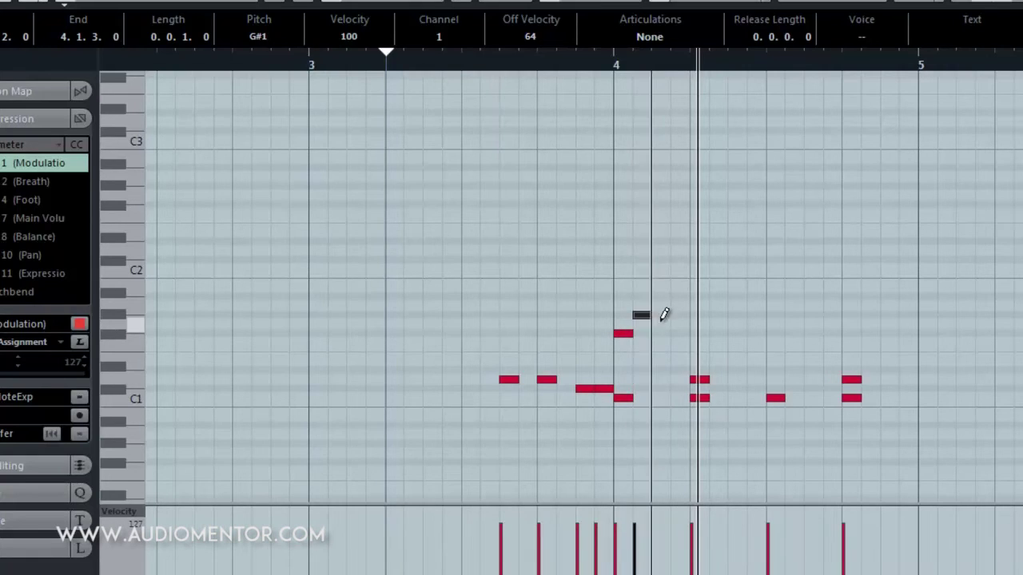
{"action": "left_click_drag", "start_coordinate": [641, 318], "coordinate": [661, 324]}
{"action": "left_click", "coordinate": [702, 334]}
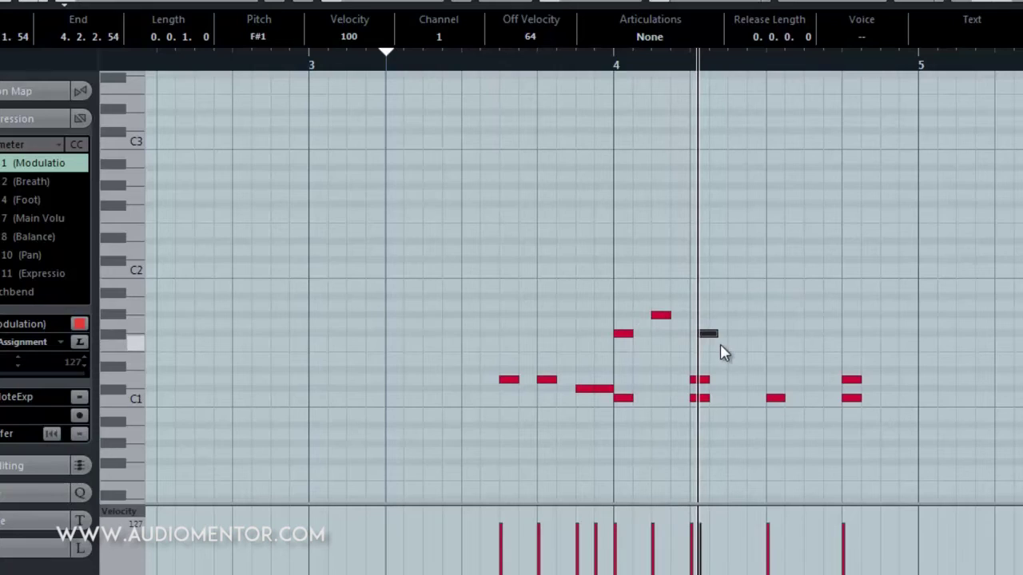
{"action": "left_click", "coordinate": [742, 346]}
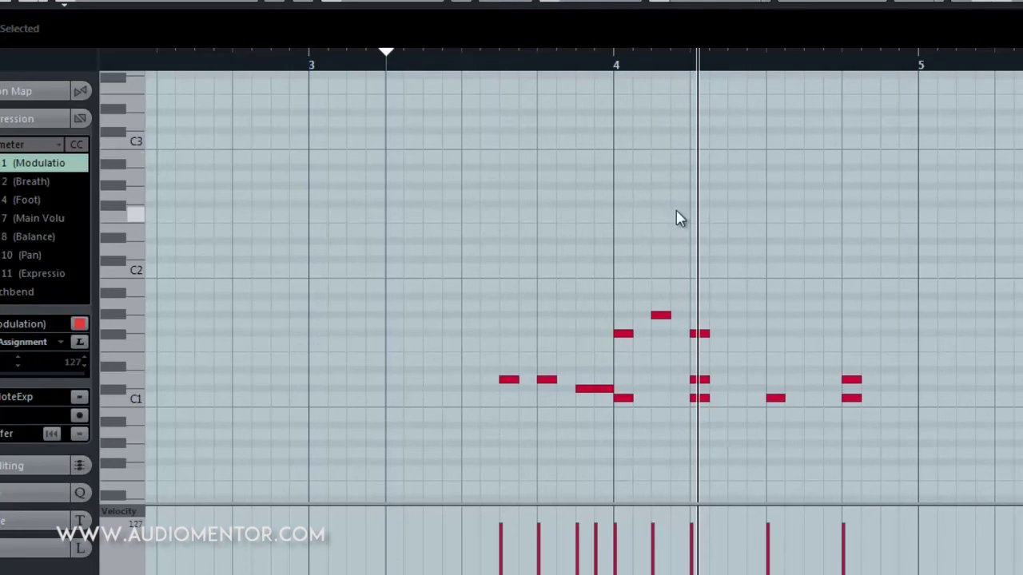
- Add the last G#1 hi-hat, copy the four hi-hat notes two beats later, and play from bar 3
{"action": "left_click", "coordinate": [727, 315]}
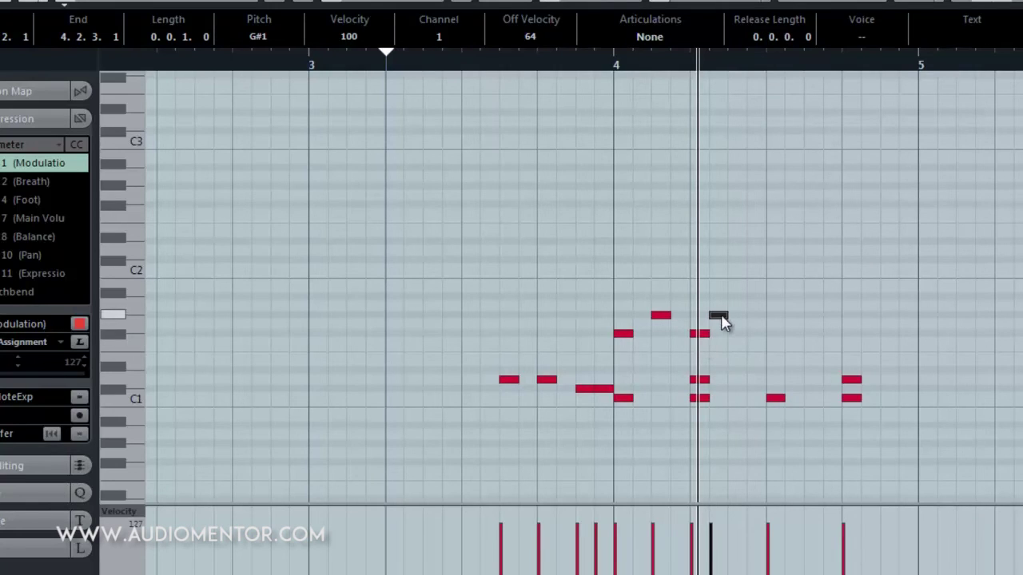
{"action": "left_click_drag", "start_coordinate": [721, 315], "coordinate": [737, 320]}
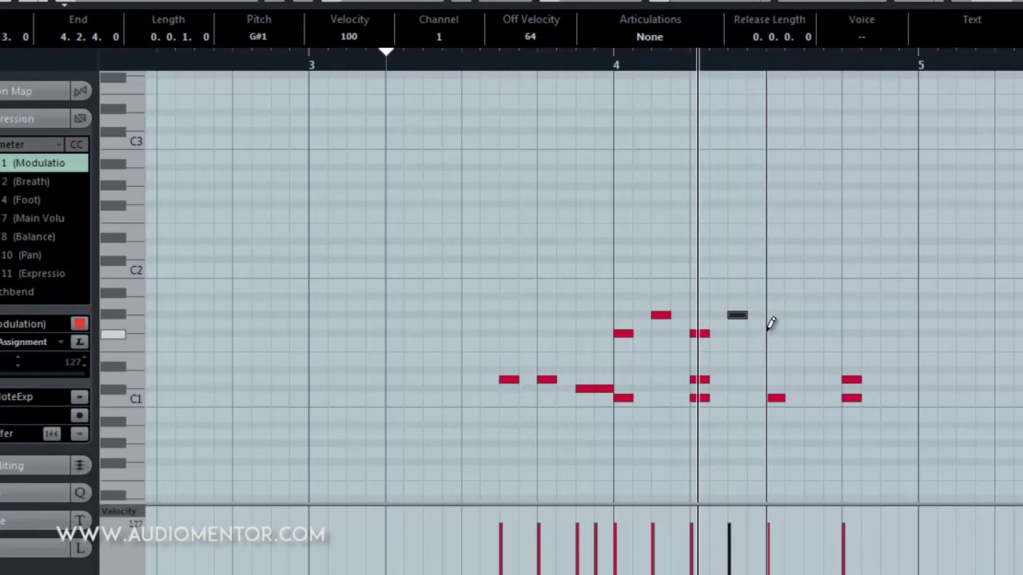
{"action": "key", "text": "Right"}
{"action": "key", "text": "Right"}
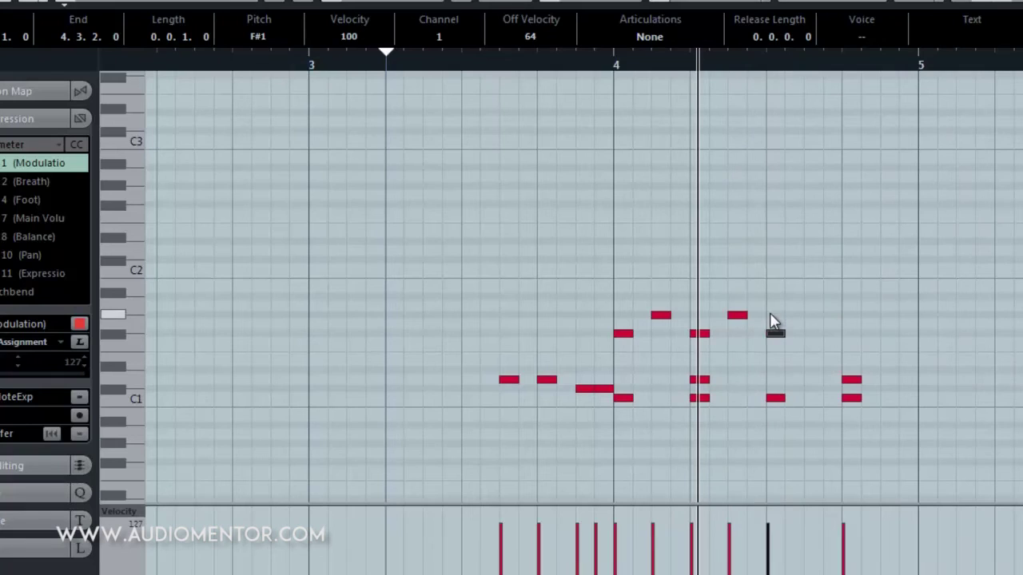
{"action": "left_click_drag", "start_coordinate": [779, 343], "coordinate": [630, 298]}
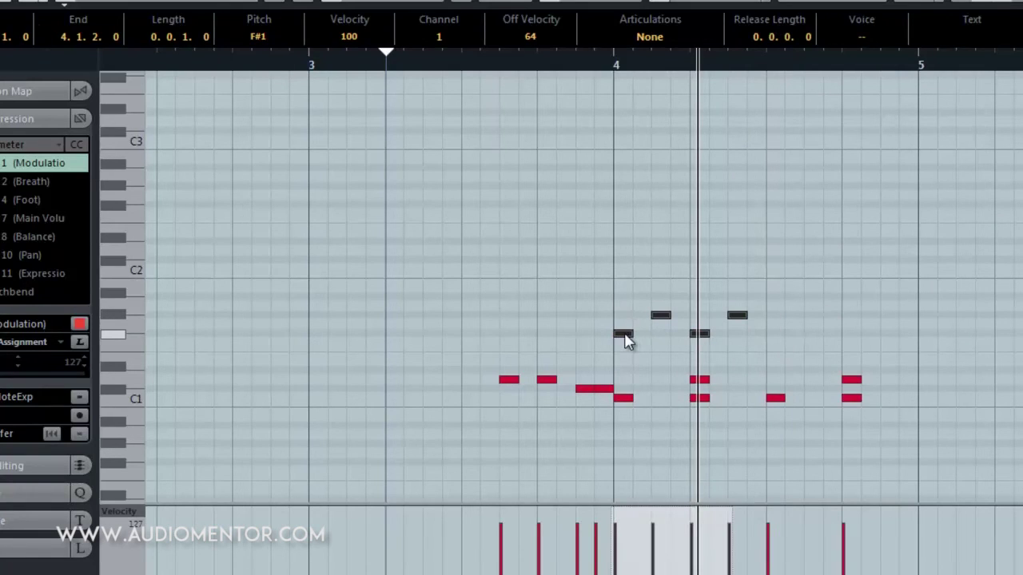
{"action": "left_click_drag", "start_coordinate": [628, 340], "coordinate": [779, 339]}
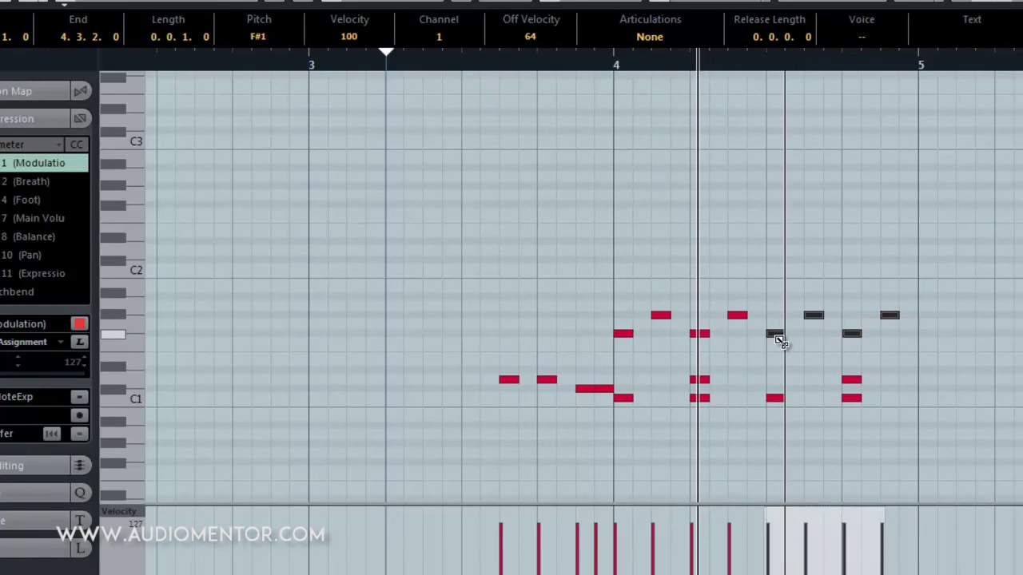
{"action": "left_click", "coordinate": [316, 70]}
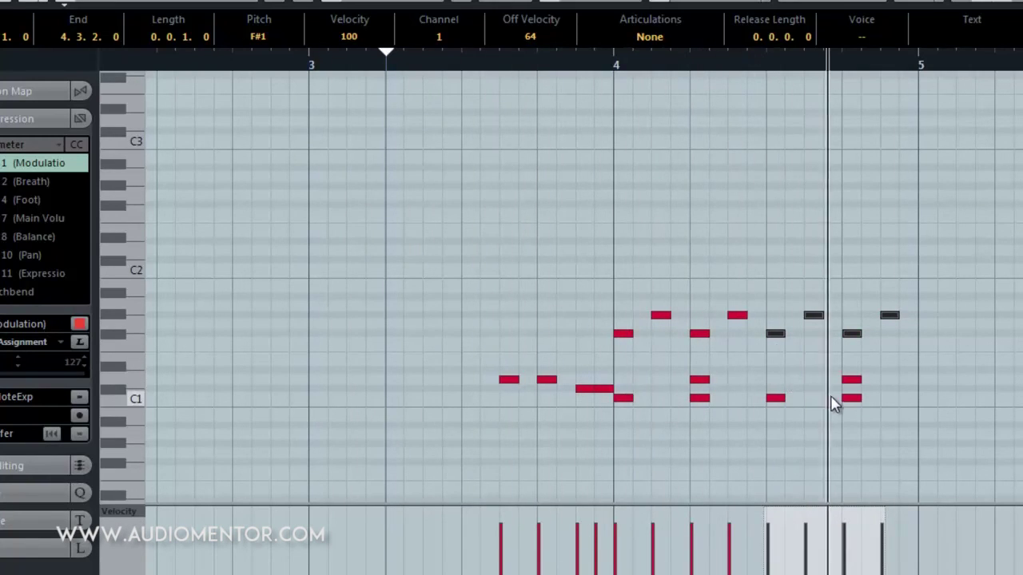
- Copy the full bar-4 kick, snare and hi-hat pattern into bar 5
{"action": "left_click_drag", "start_coordinate": [959, 431], "coordinate": [627, 306]}
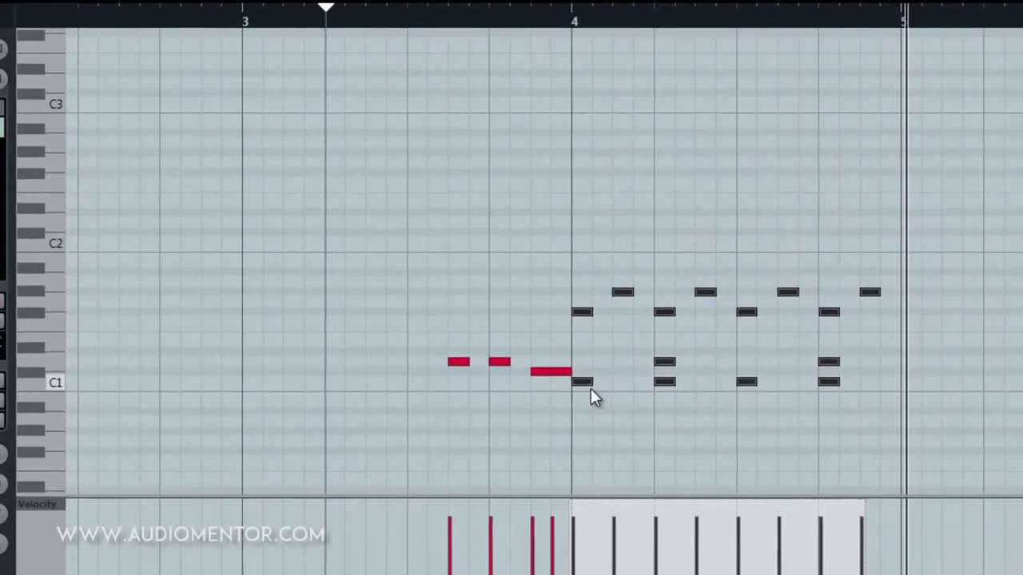
{"action": "left_click_drag", "start_coordinate": [580, 382], "coordinate": [911, 391]}
{"action": "left_click", "coordinate": [737, 304]}
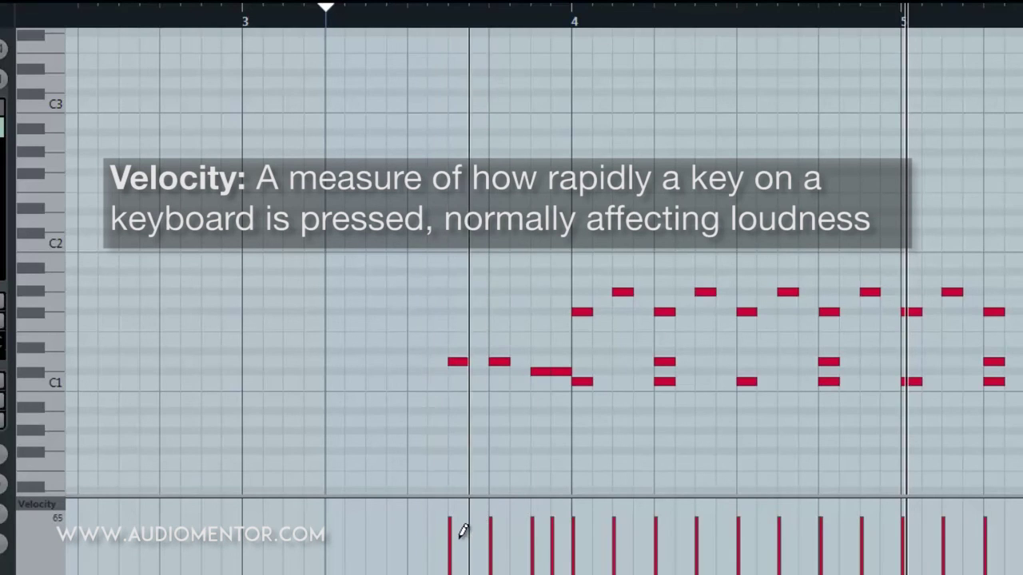
- Ramp the lead-in note velocities from soft to loud and add a C#2 crash at bar 4
{"action": "left_click", "coordinate": [455, 538]}
{"action": "left_click", "coordinate": [493, 527]}
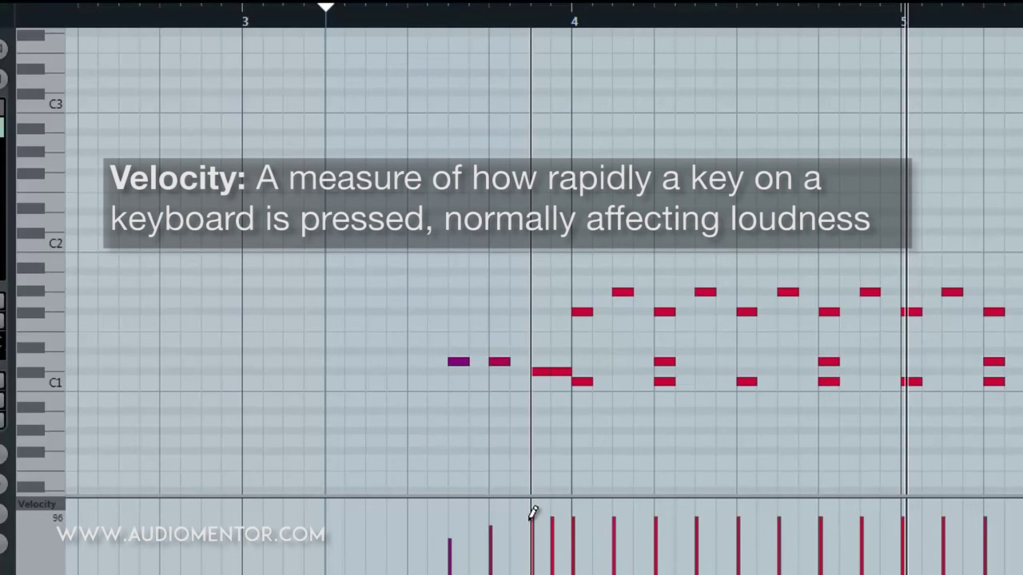
{"action": "left_click", "coordinate": [553, 503]}
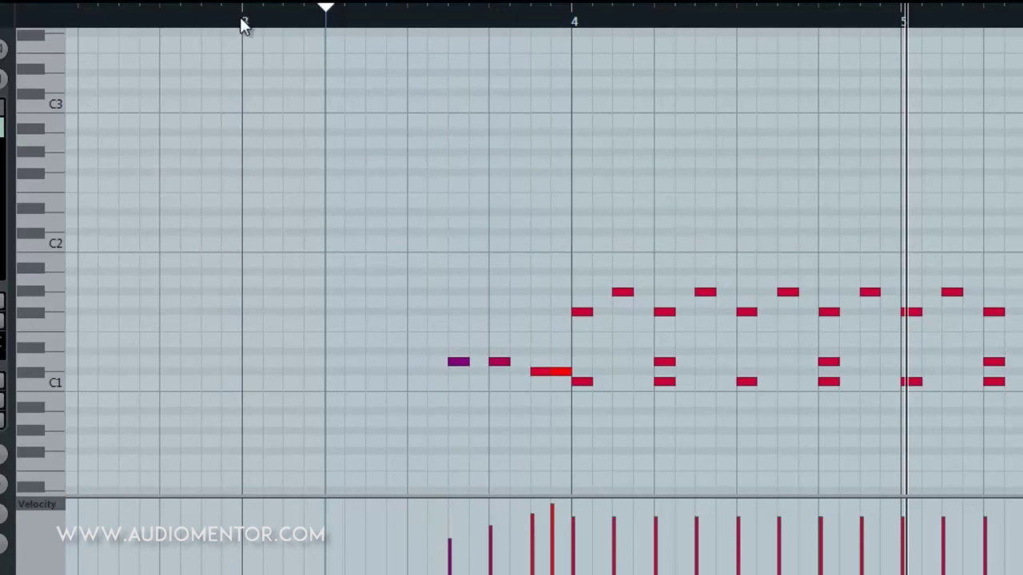
{"action": "left_click", "coordinate": [243, 24]}
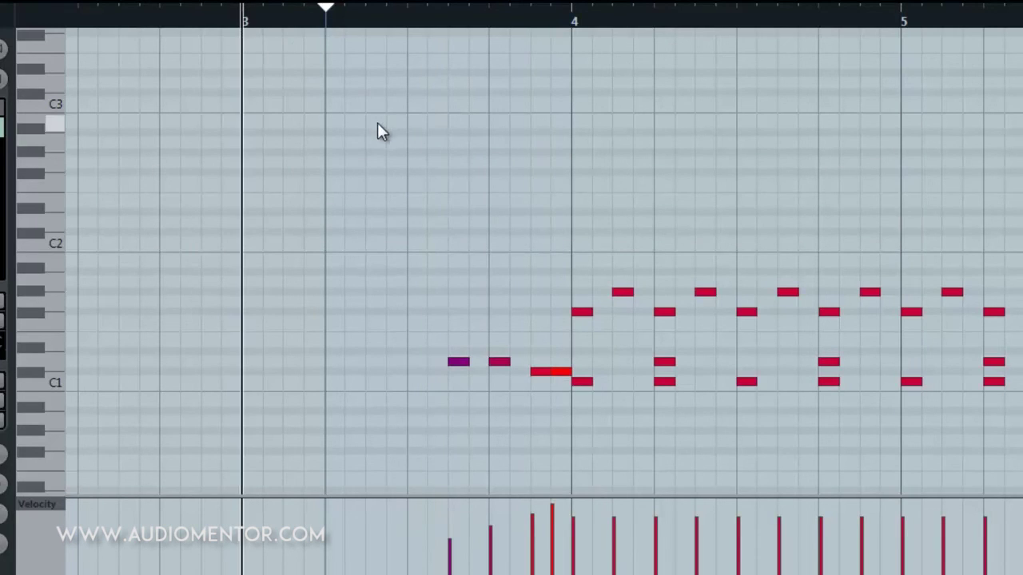
{"action": "left_click", "coordinate": [582, 232]}
{"action": "left_click", "coordinate": [254, 24]}
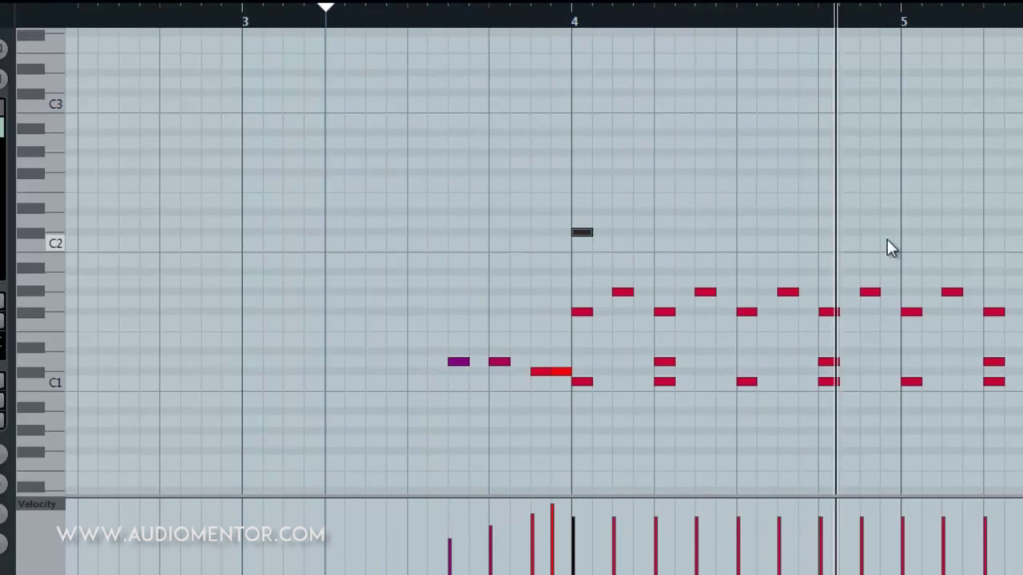
- Add two C#2 crash notes just before and at bar 5, play from bar 3, then close the Key Editor
{"action": "left_click", "coordinate": [797, 233]}
{"action": "left_click", "coordinate": [839, 234]}
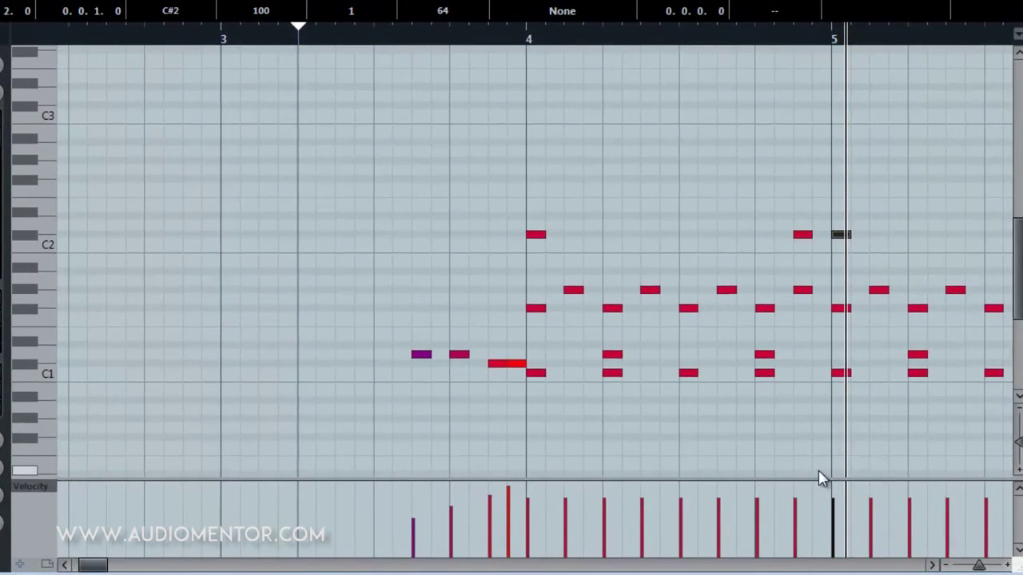
{"action": "left_click", "coordinate": [223, 39]}
{"action": "key", "text": "space"}
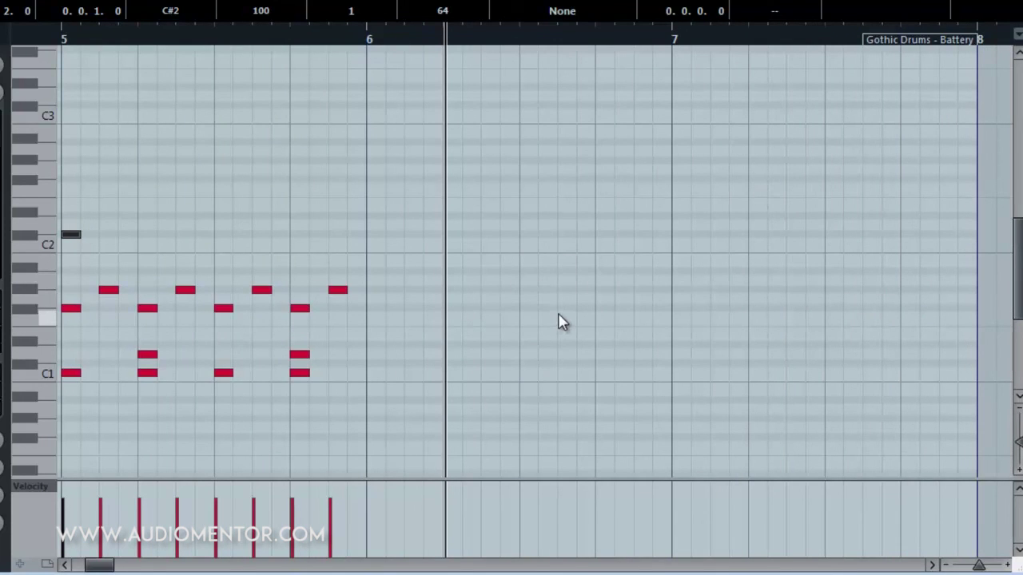
{"action": "left_click_drag", "start_coordinate": [104, 569], "coordinate": [96, 567]}
{"action": "key", "text": "Escape"}
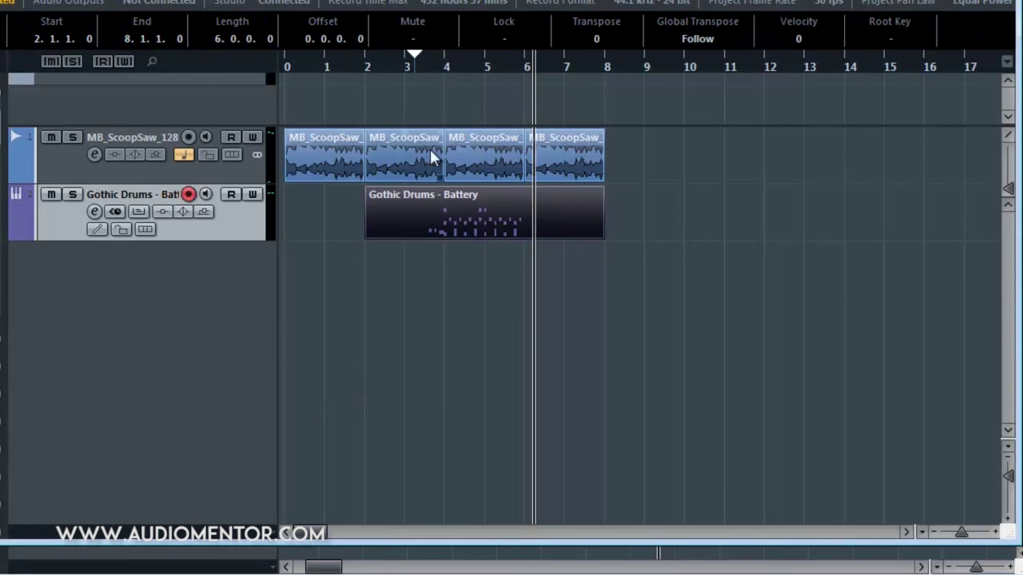
{"action": "left_click", "coordinate": [416, 63]}
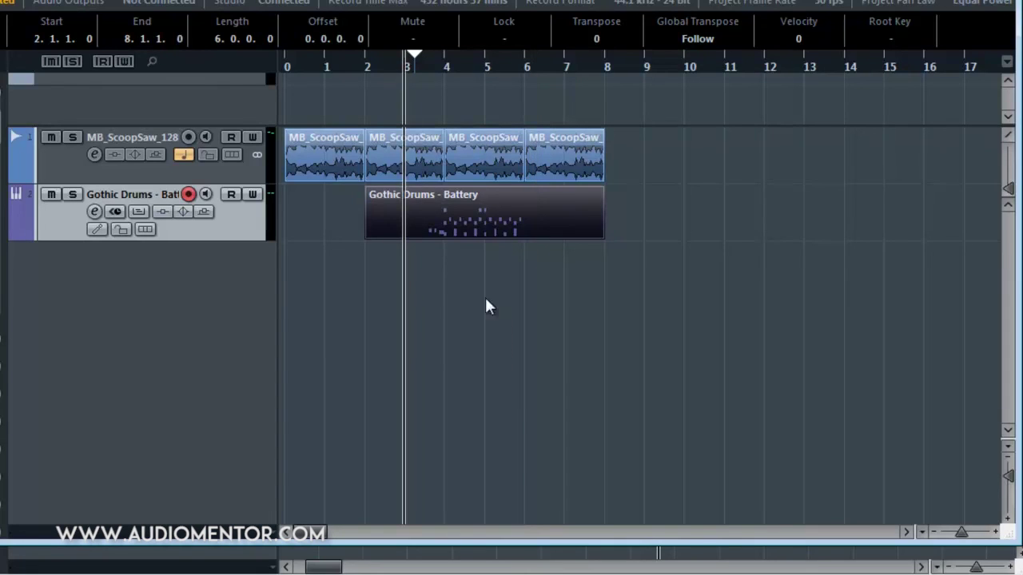